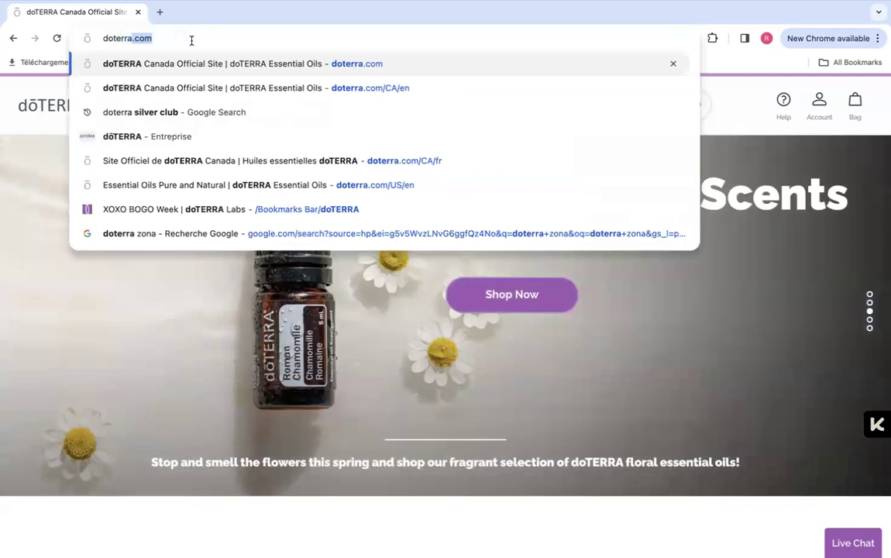
Open doterra.com and switch the site to North America, Canada, with Français as the language
type(".com")
key("Return")
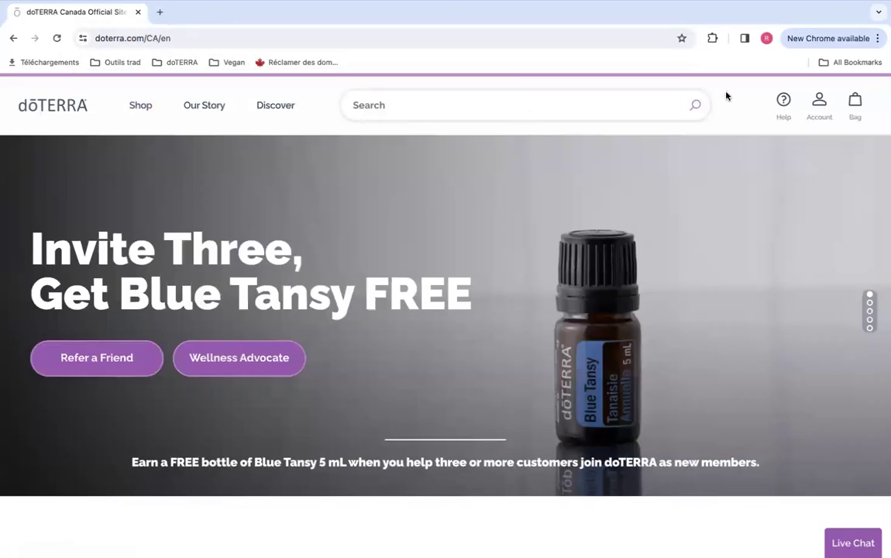
mouse_move(818, 104)
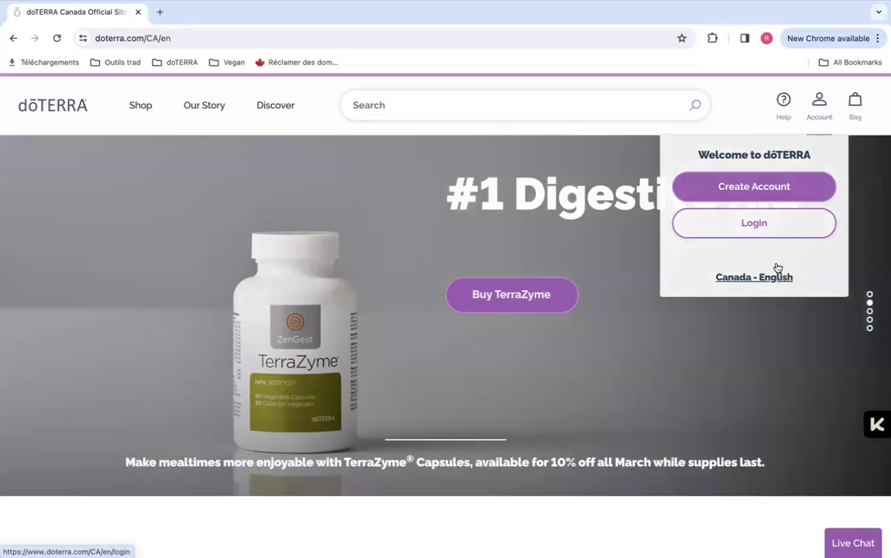
left_click(773, 280)
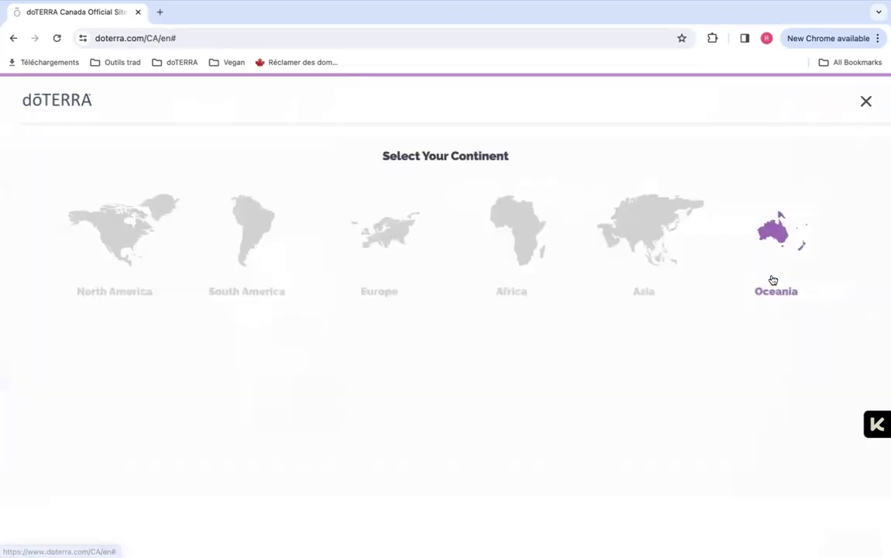
left_click(117, 233)
left_click(189, 399)
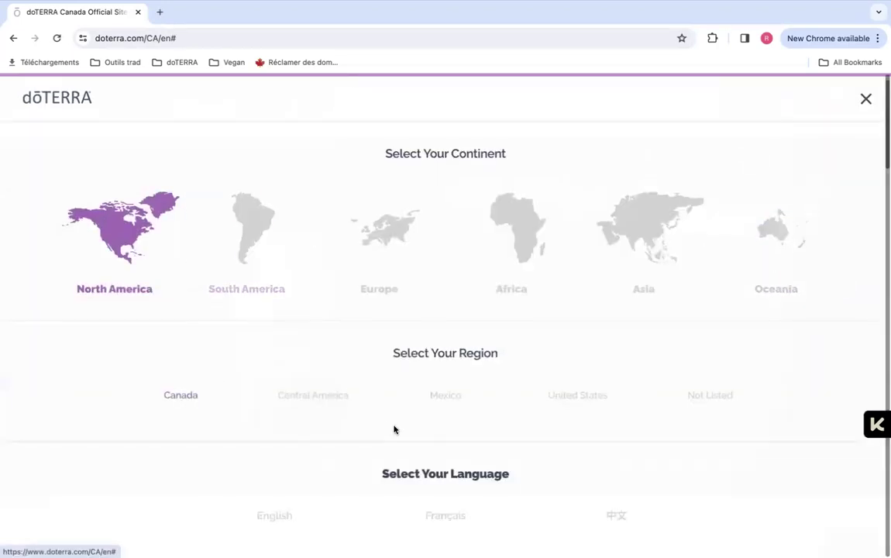
left_click(450, 514)
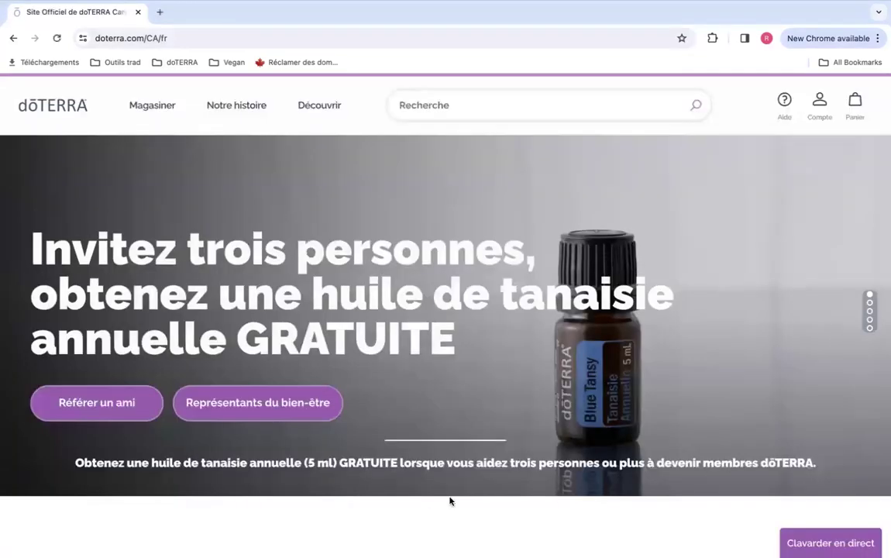
Sign in with the doTERRA ID and its saved password, and postpone the referral link offer with "Rappelez-moi plus tard"
left_click(763, 224)
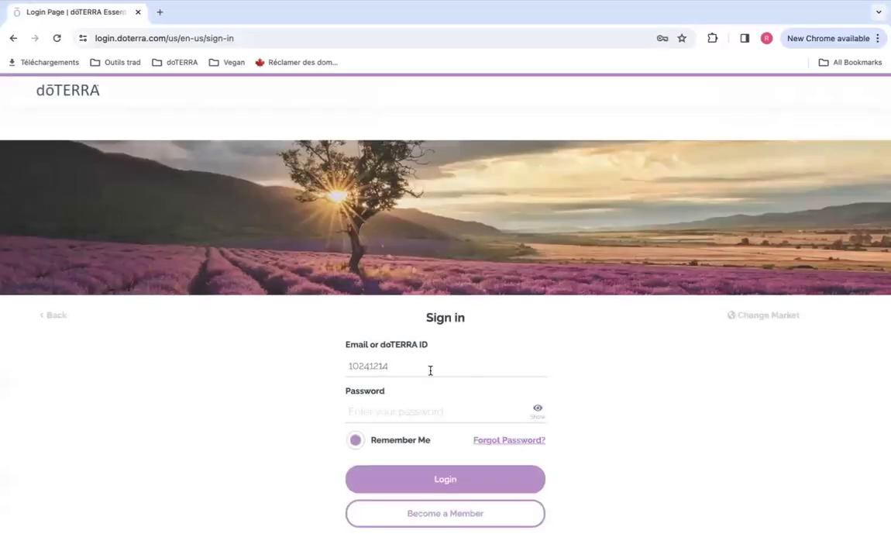
left_click(430, 370)
key("super+a")
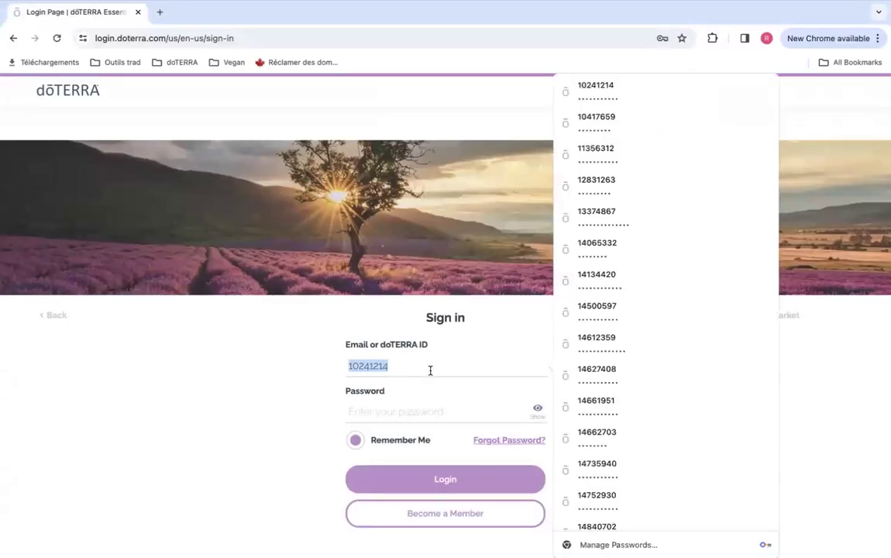
key("super+v")
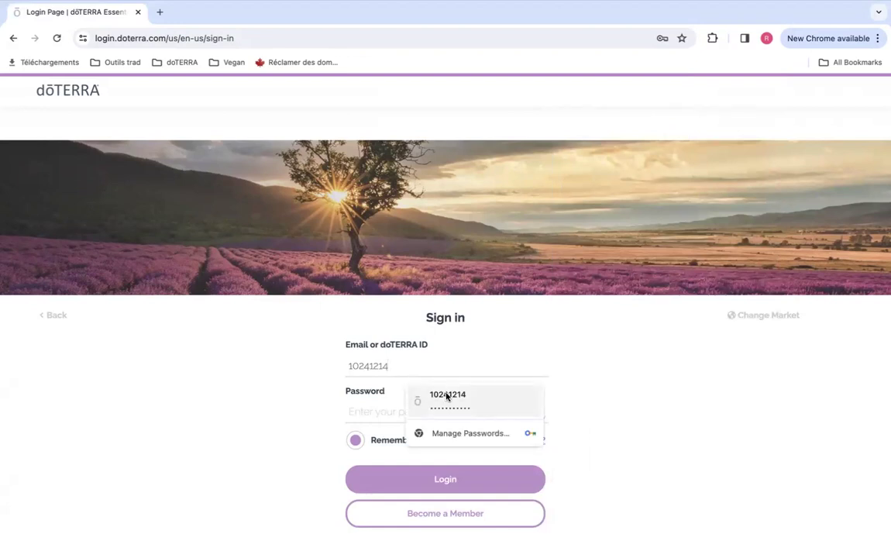
left_click(446, 397)
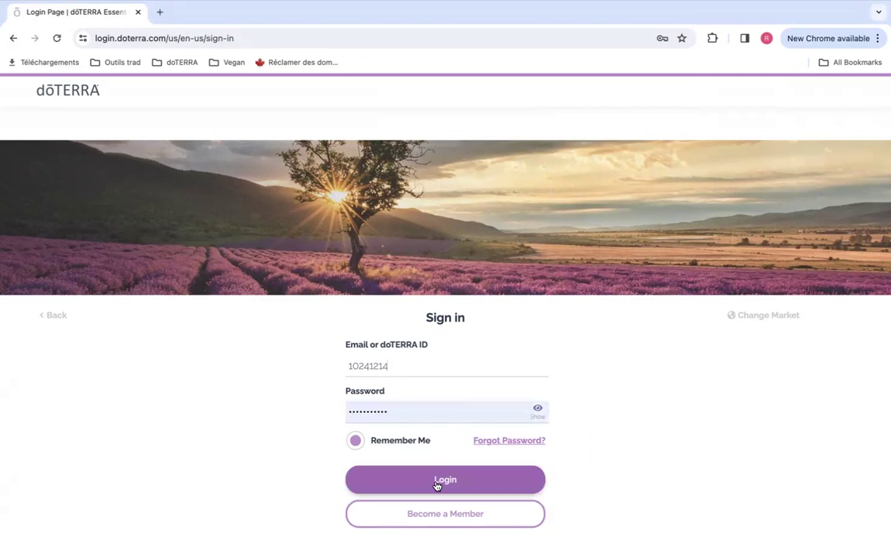
left_click(472, 488)
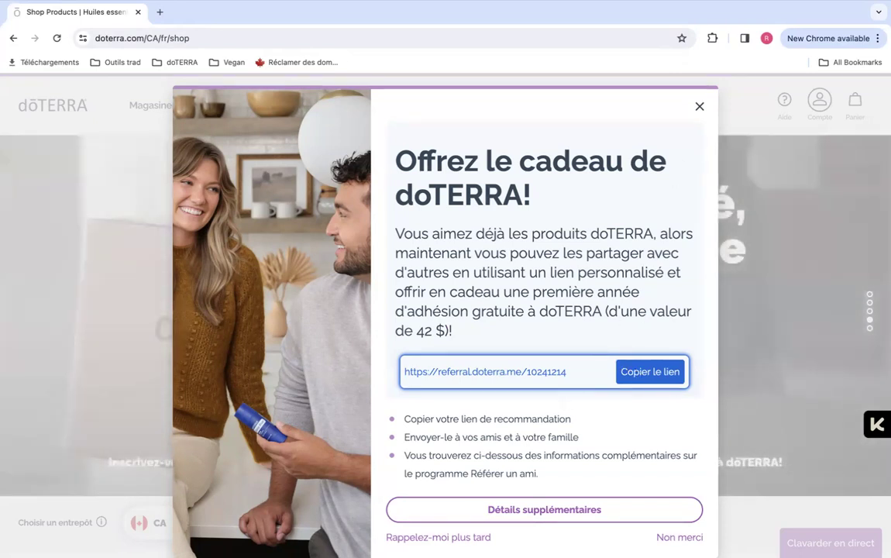
left_click(464, 537)
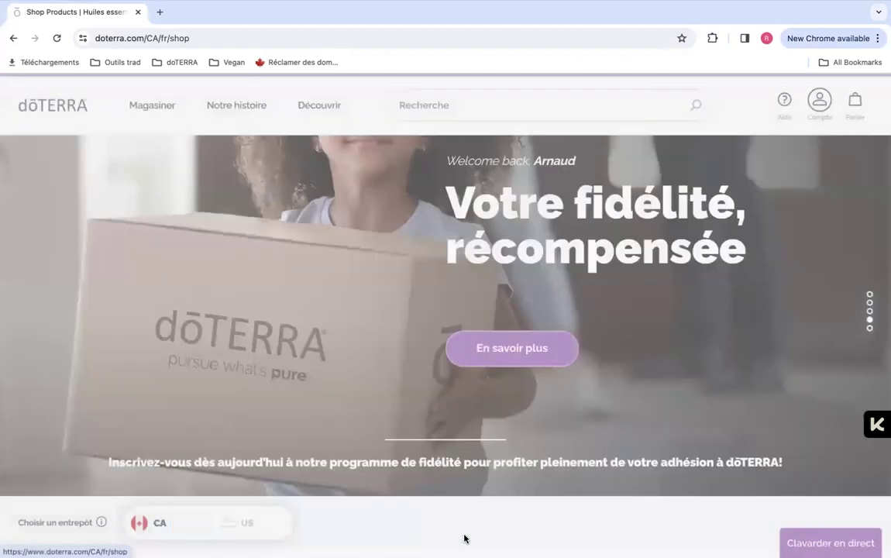
Review the account options and look through the shop home page's product categories and footer
left_click(819, 102)
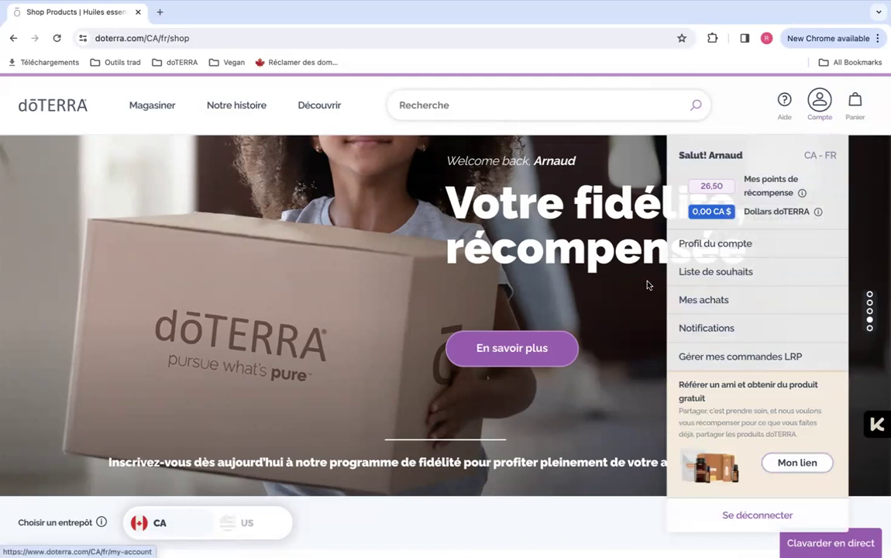
left_click(818, 102)
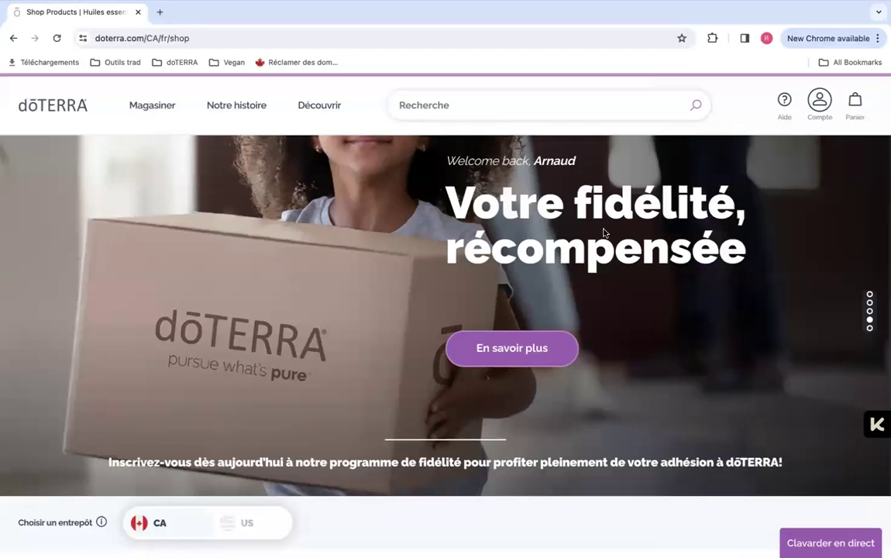
scroll(603, 233, "down", 10)
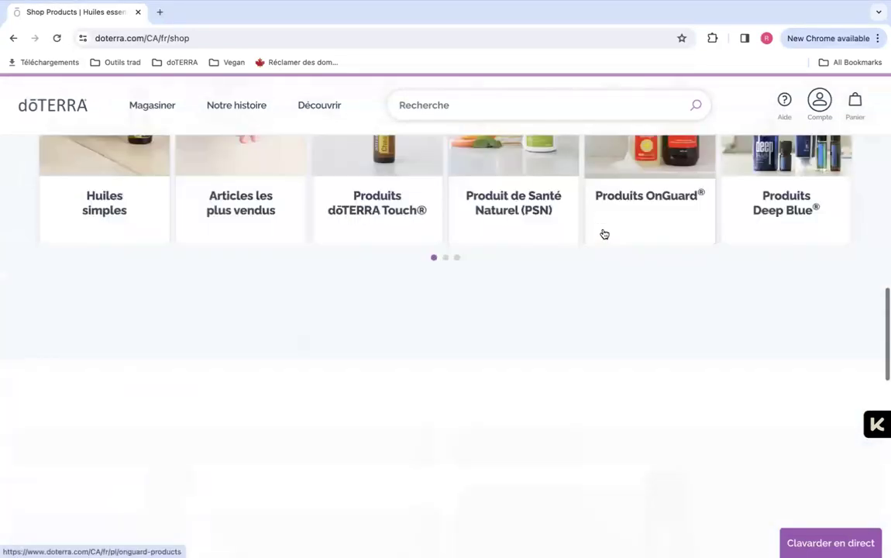
scroll(604, 232, "down", 10)
scroll(604, 232, "up", 3)
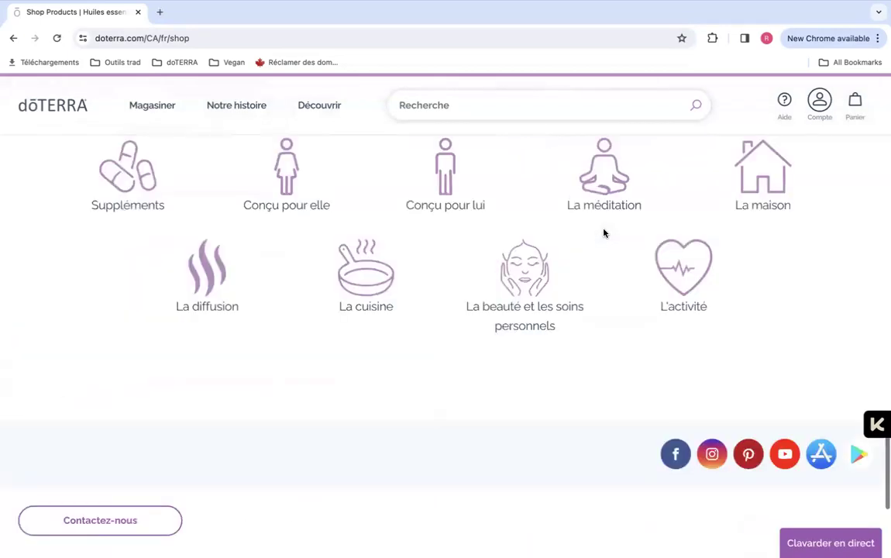
scroll(604, 232, "up", 10)
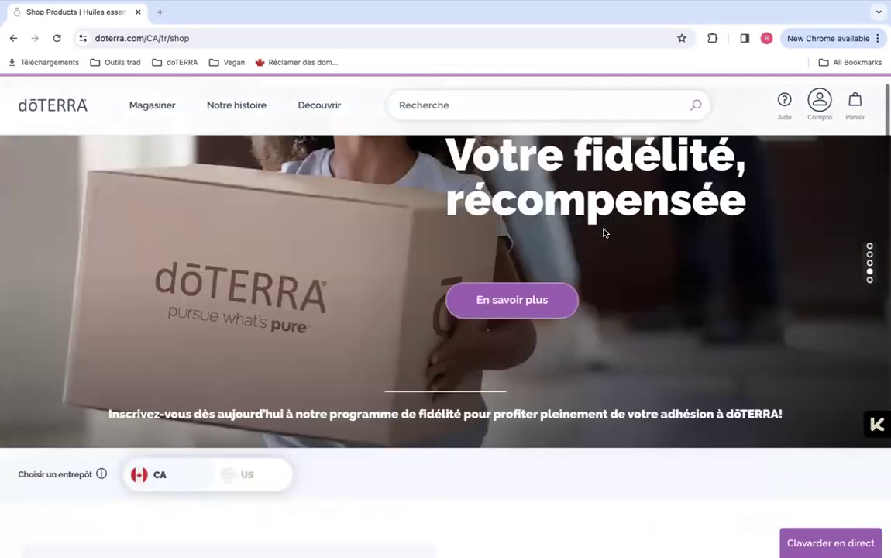
scroll(604, 232, "up", 1)
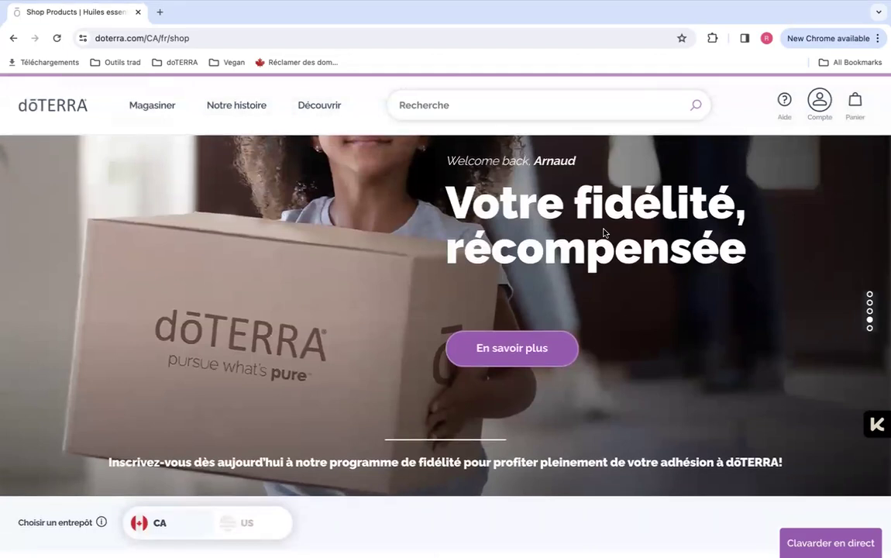
Set the shop's warehouse to US on the home page
scroll(494, 418, "down", 1)
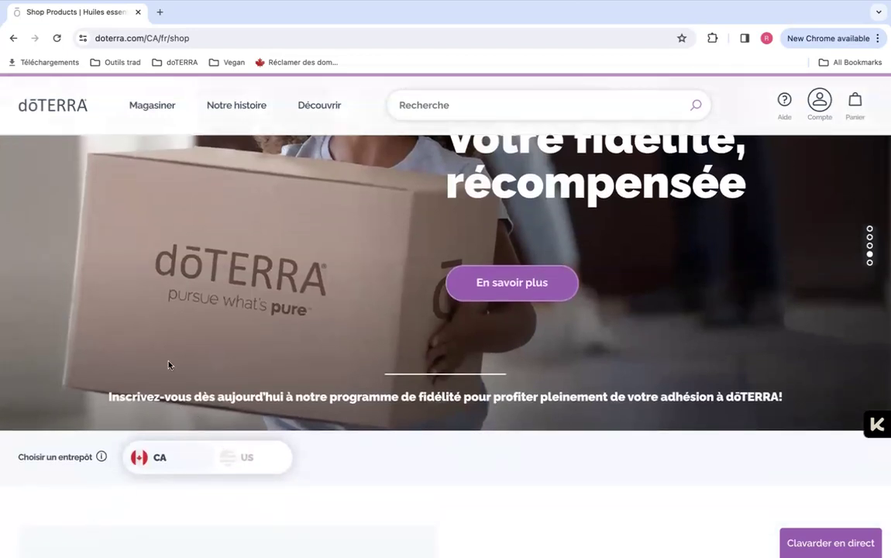
scroll(172, 454, "up", 1)
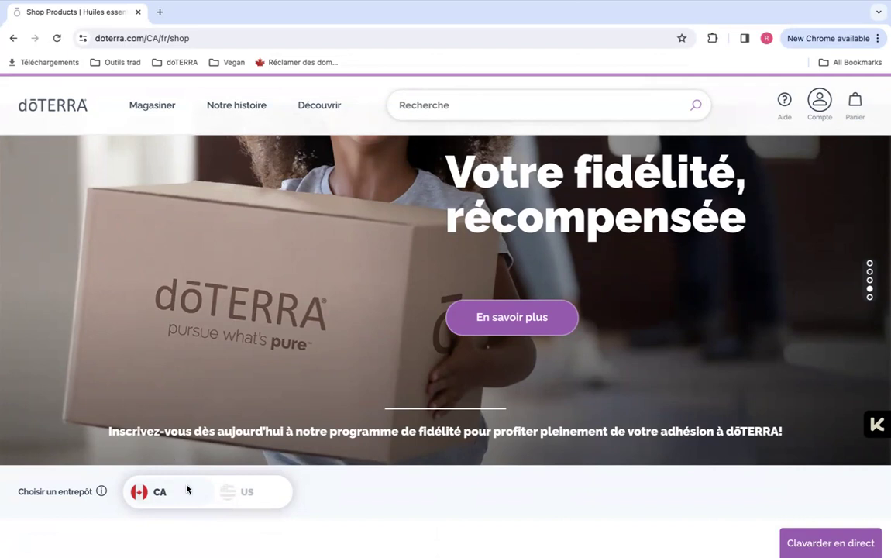
scroll(225, 498, "down", 1)
left_click(248, 444)
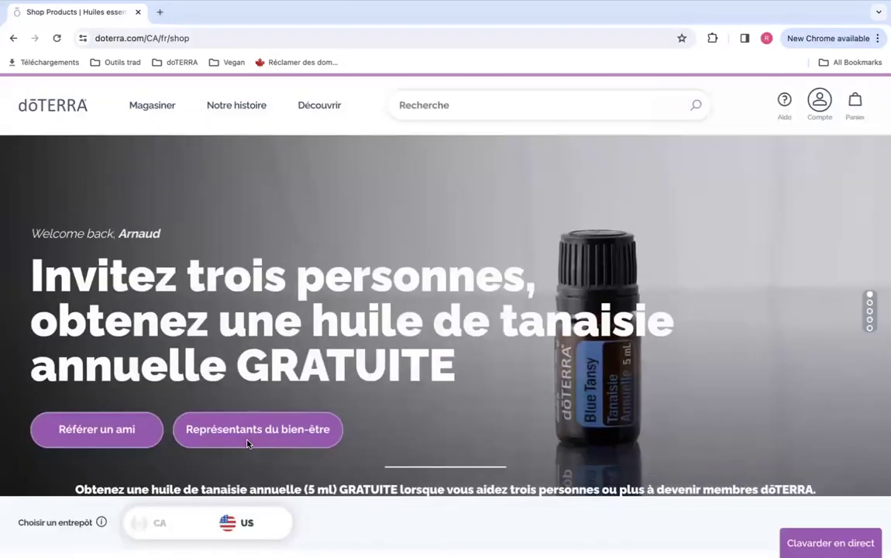
Return the shop's warehouse to CA
scroll(249, 429, "down", 1)
scroll(252, 422, "down", 1)
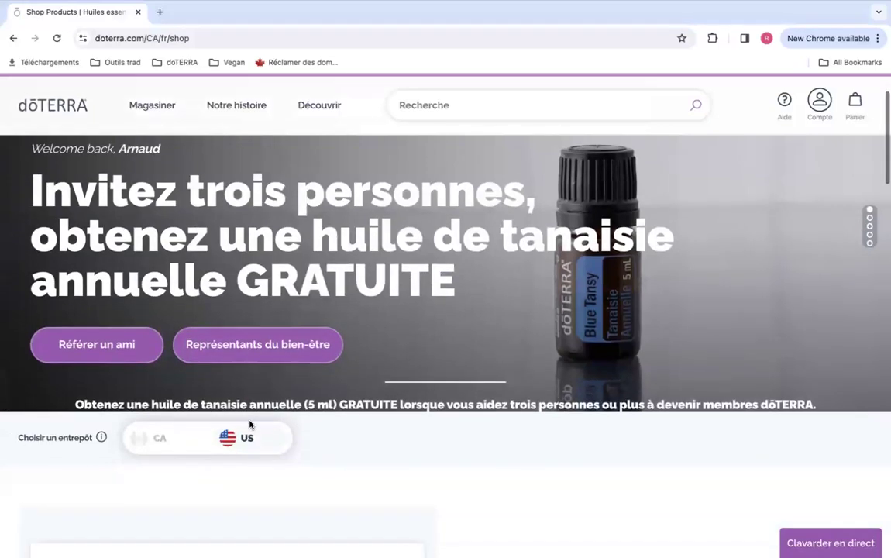
scroll(250, 425, "down", 1)
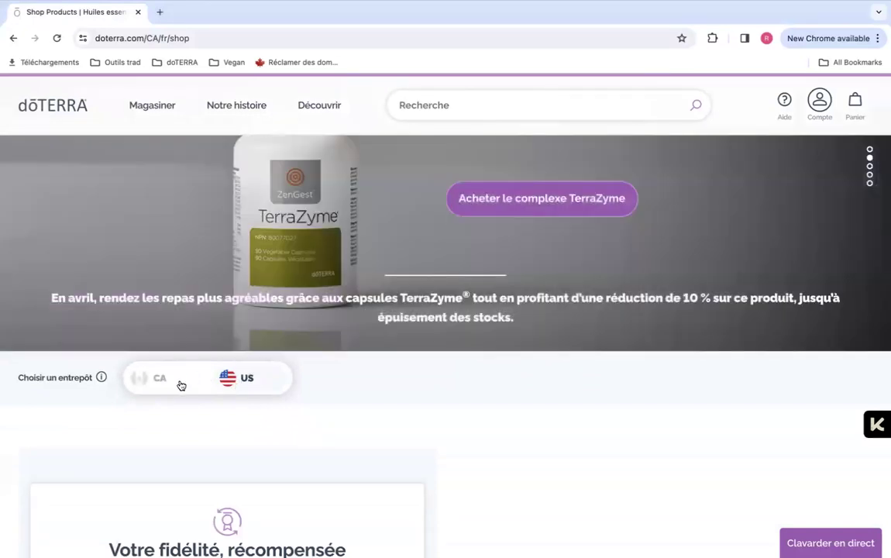
left_click(178, 384)
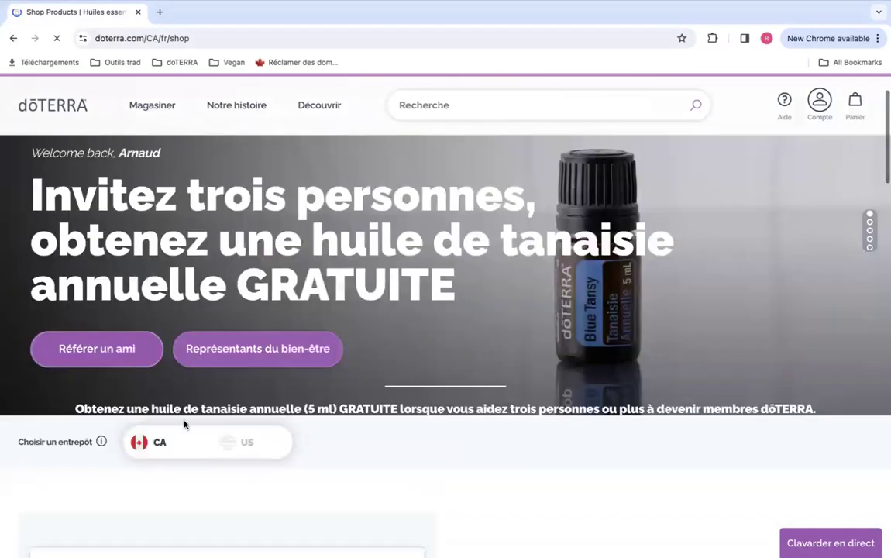
Switch the warehouse to US once more and restore it to CA
scroll(187, 442, "down", 1)
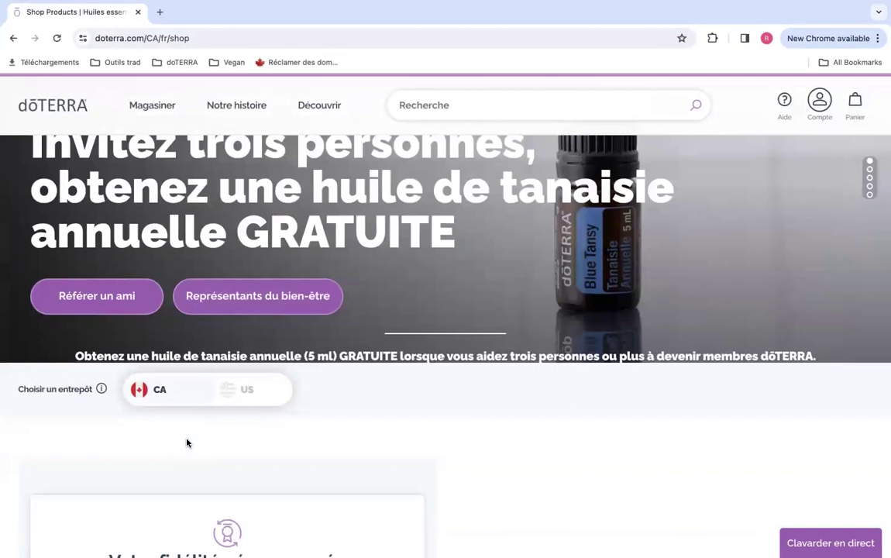
scroll(200, 425, "down", 1)
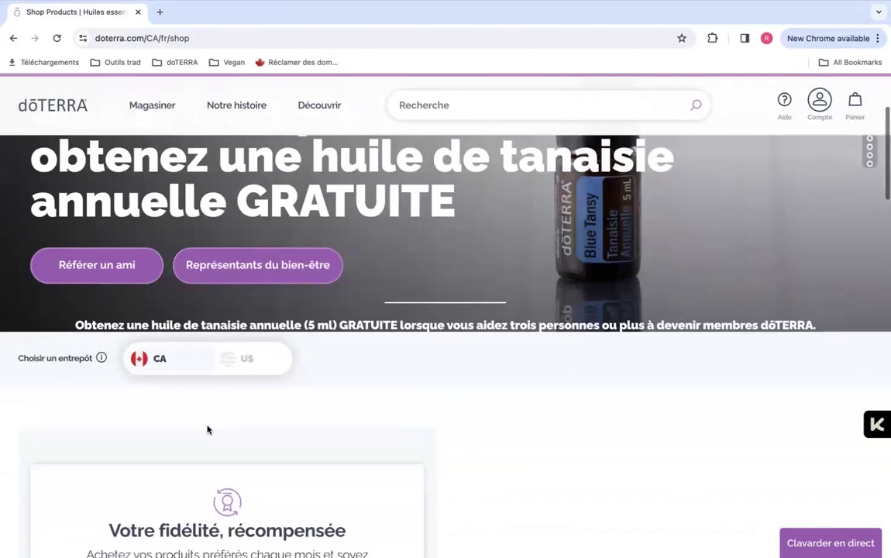
scroll(207, 430, "up", 1)
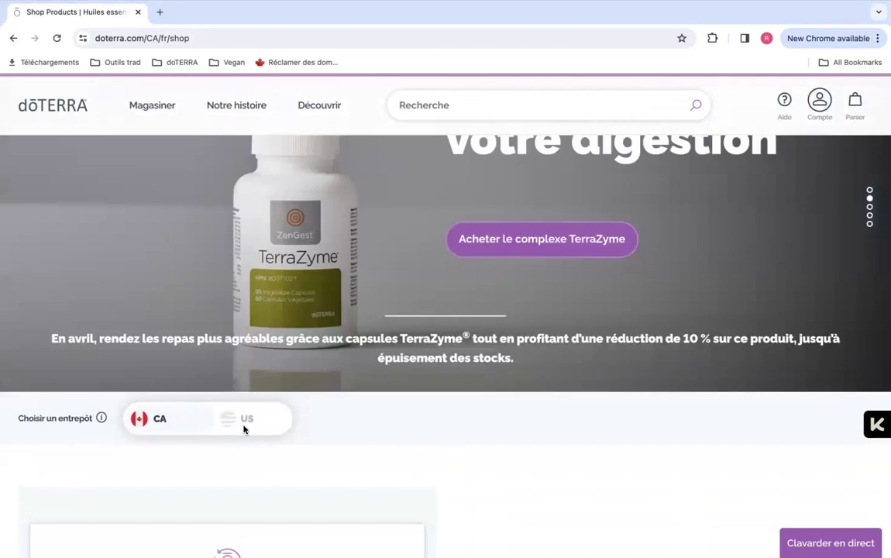
left_click(244, 422)
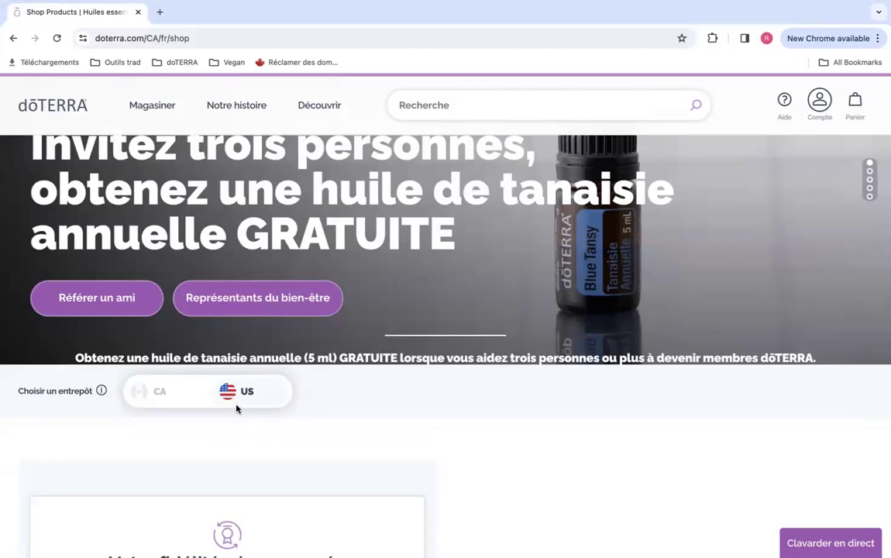
left_click(157, 396)
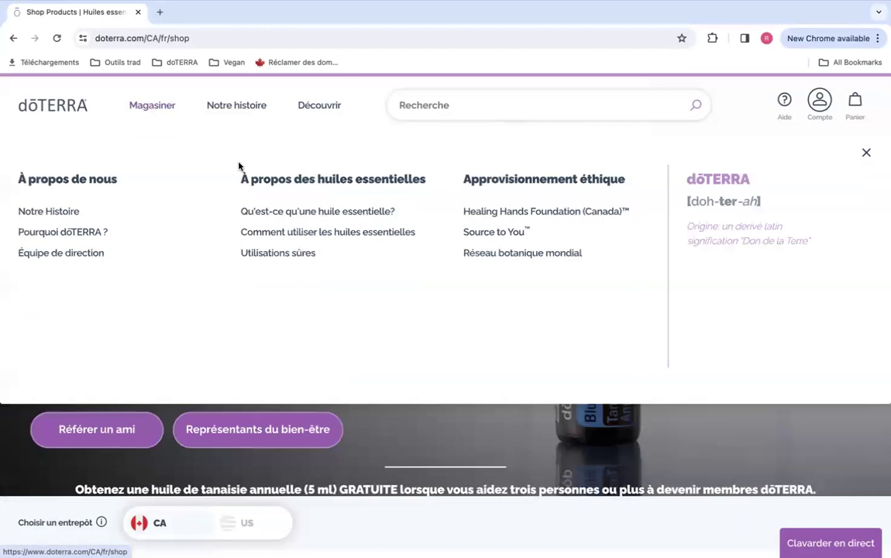
Examine the home page's loyalty programme section and the product categories offered under Magasiner
mouse_move(172, 115)
mouse_move(269, 174)
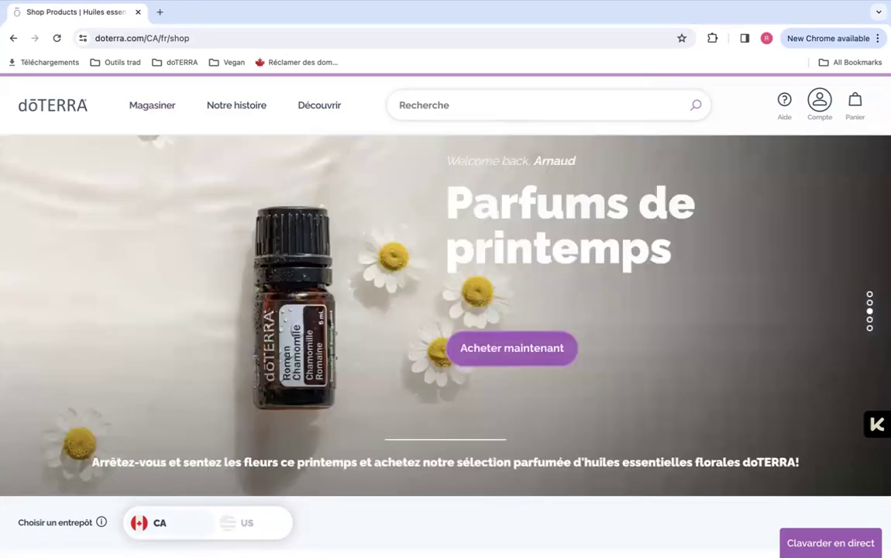
scroll(397, 387, "down", 3)
scroll(398, 387, "down", 3)
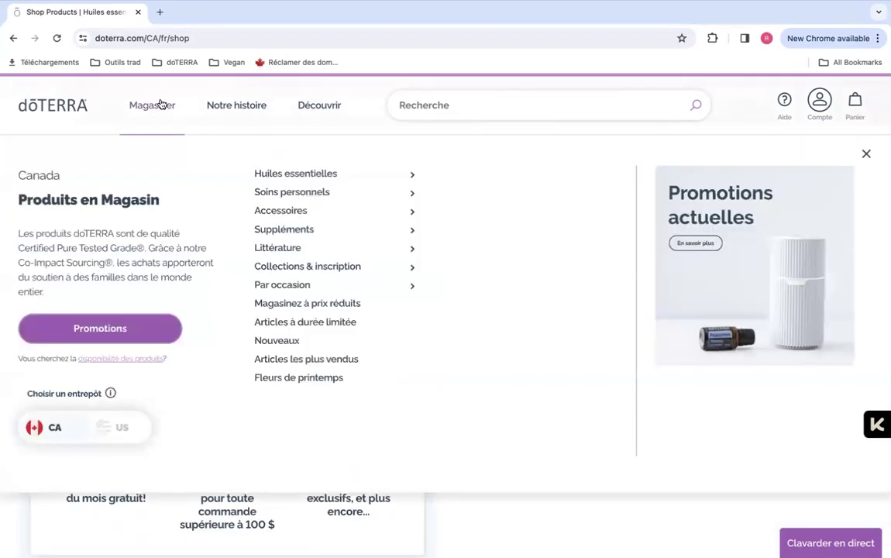
mouse_move(294, 284)
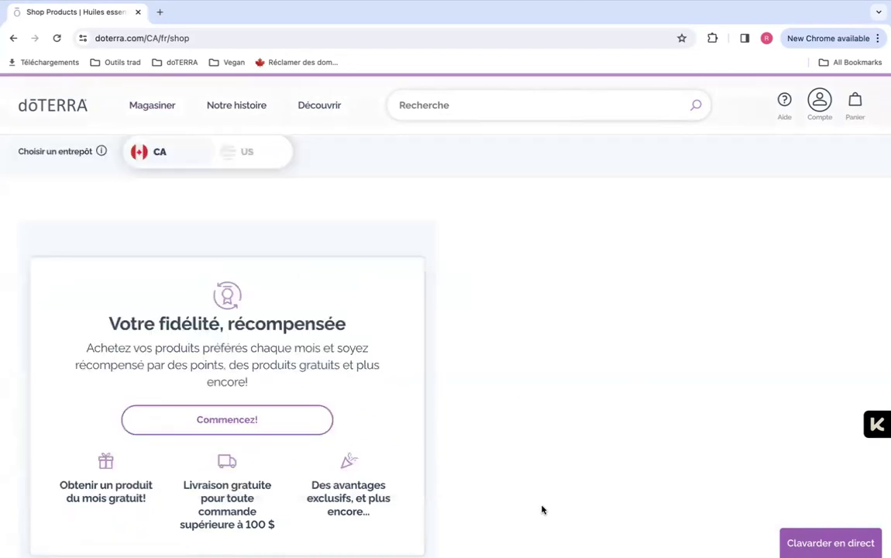
Open the current promotions page and look through the offers of the month
mouse_move(123, 108)
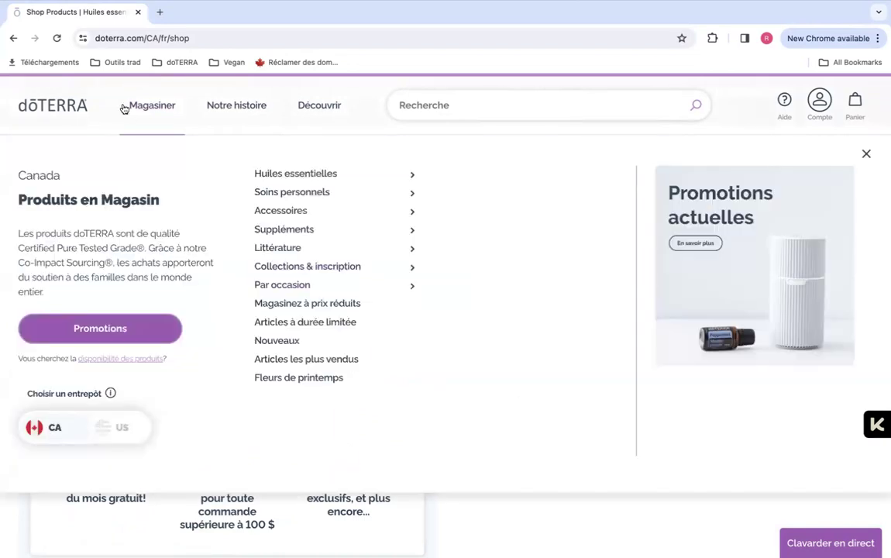
left_click(700, 273)
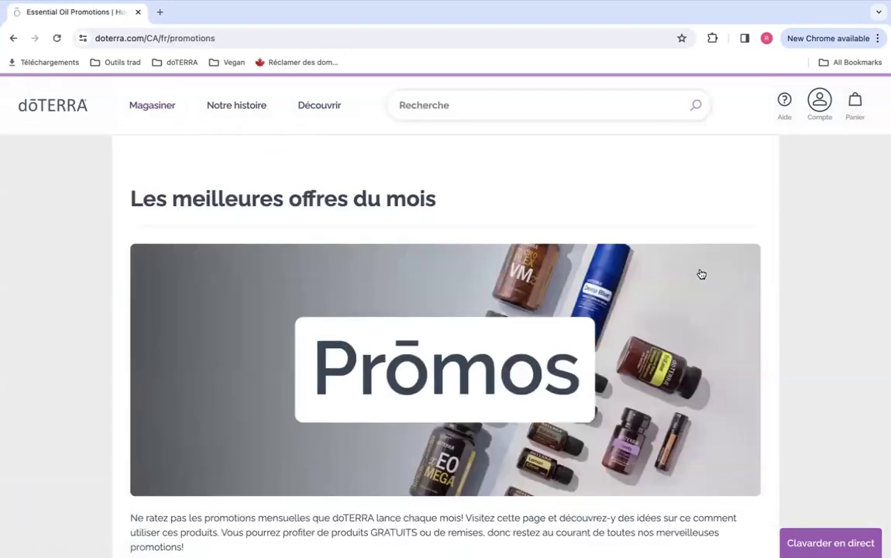
scroll(701, 275, "down", 8)
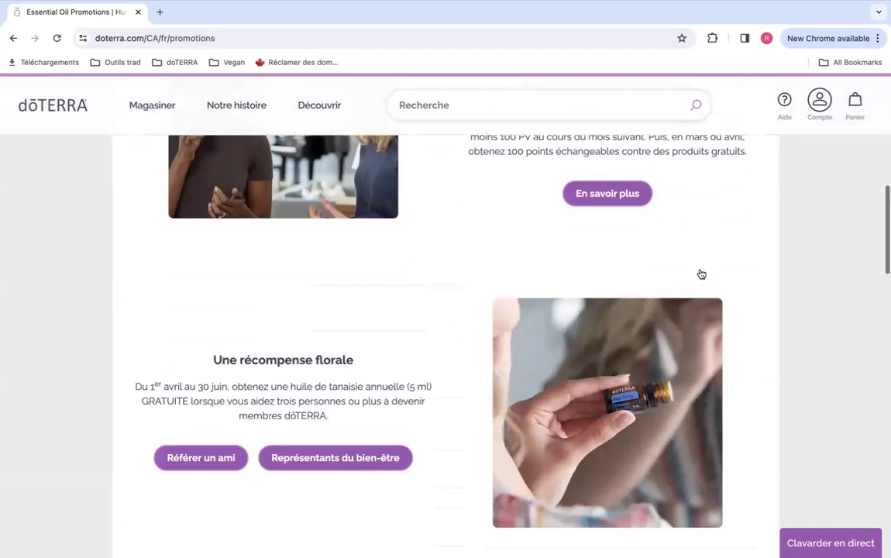
scroll(599, 232, "down", 4)
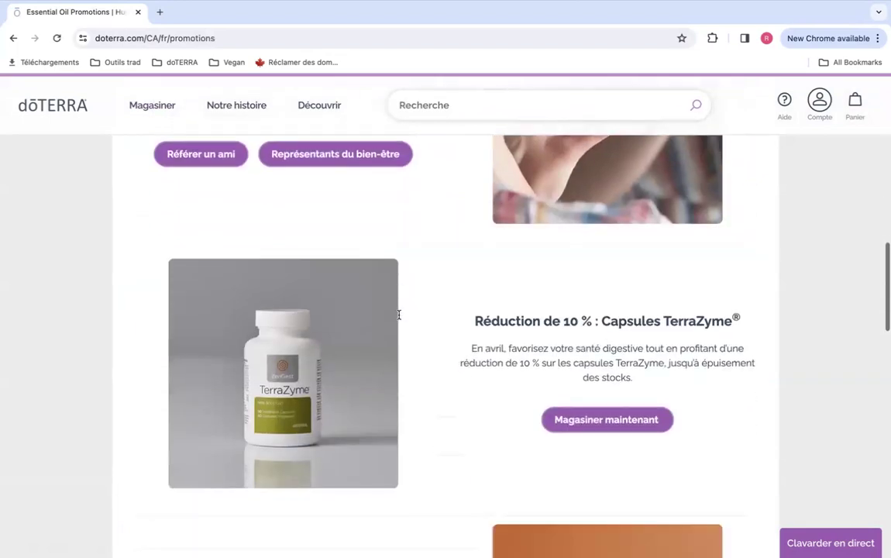
From the promotions page, open the doTERRA hair care products and add the shampoo and conditioner bar duo to the cart
scroll(399, 315, "down", 10)
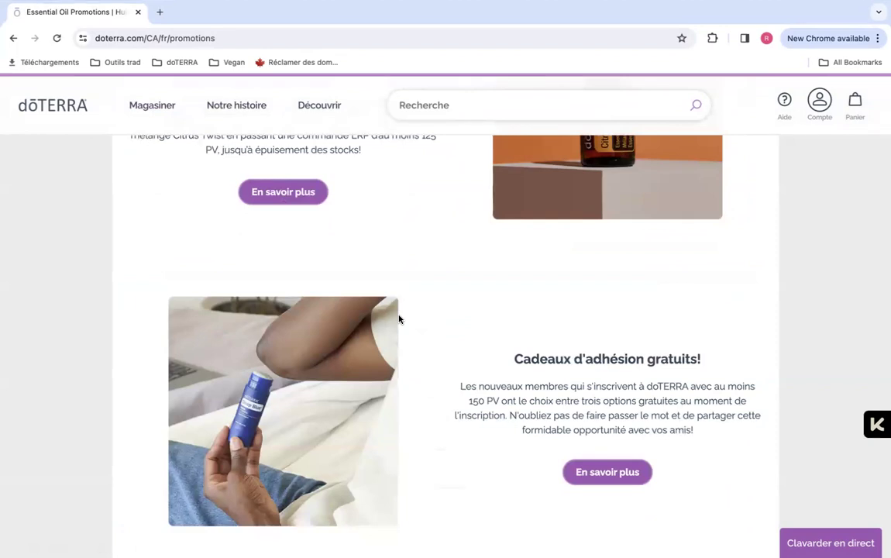
scroll(399, 318, "up", 12)
scroll(399, 318, "up", 6)
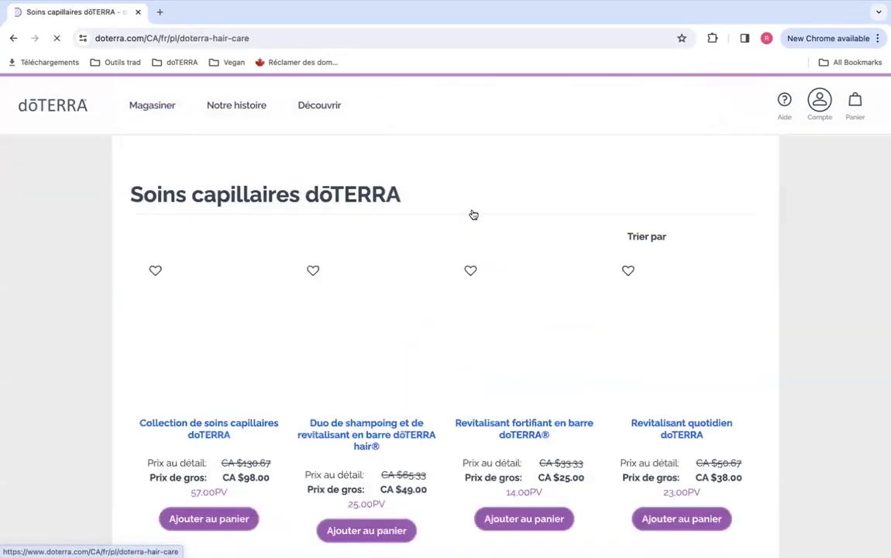
scroll(425, 352, "down", 3)
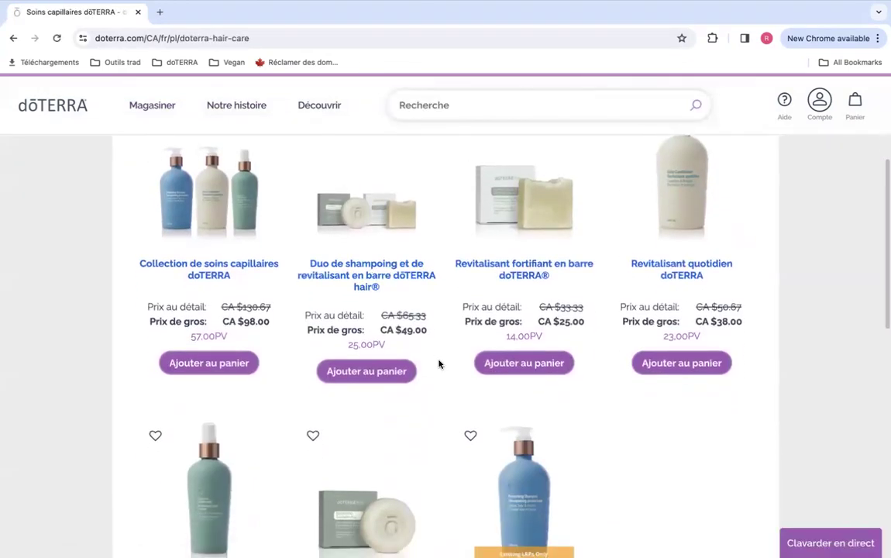
left_click(396, 372)
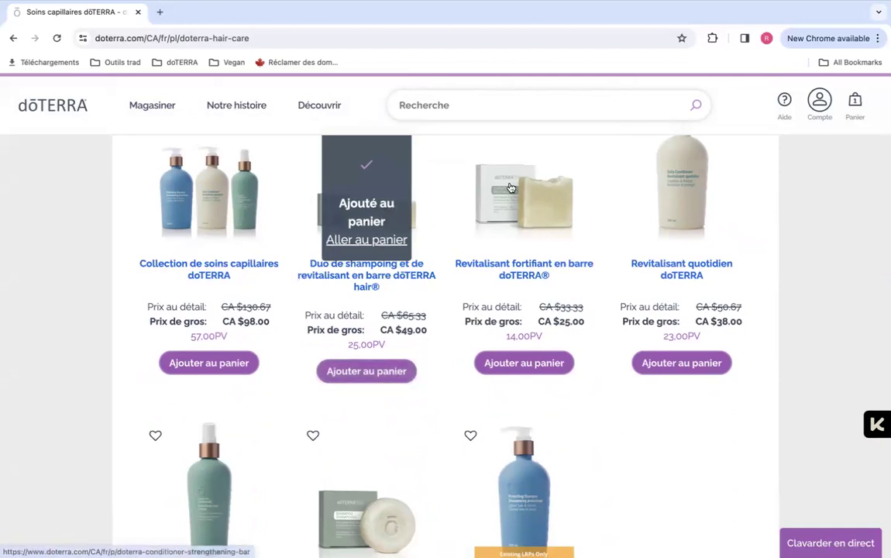
Open the Huiles simples category under Huiles essentielles and add the Basilic oil to the cart
mouse_move(157, 110)
mouse_move(298, 175)
left_click(480, 175)
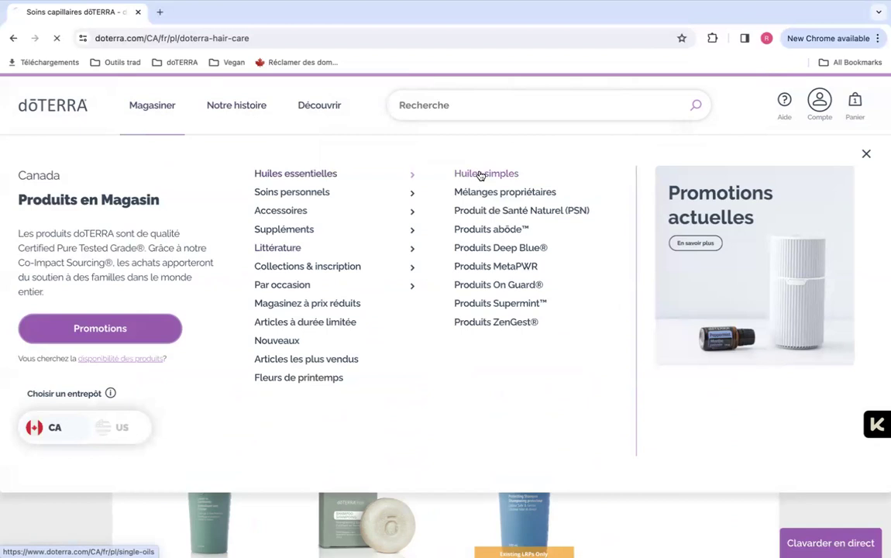
scroll(430, 419, "down", 3)
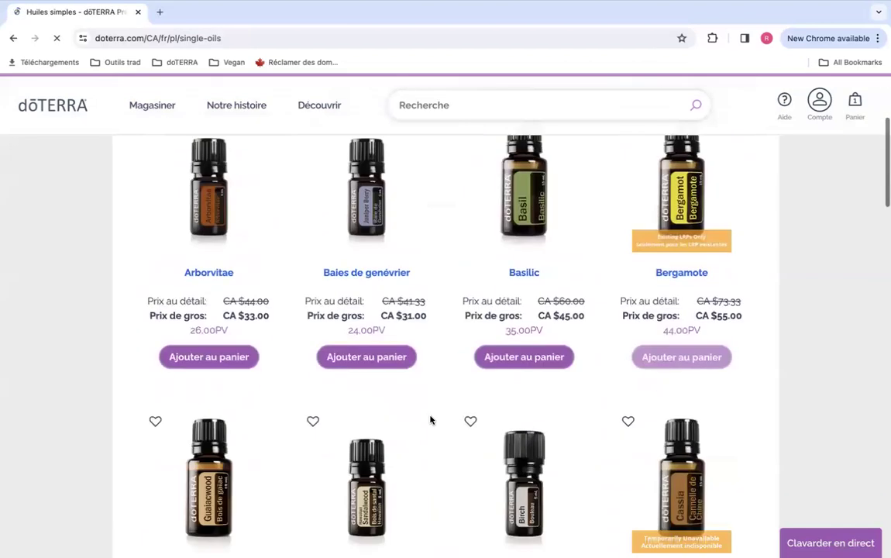
left_click(534, 360)
Review the cart's order and choose to create a new LRP order with its articles
mouse_move(853, 107)
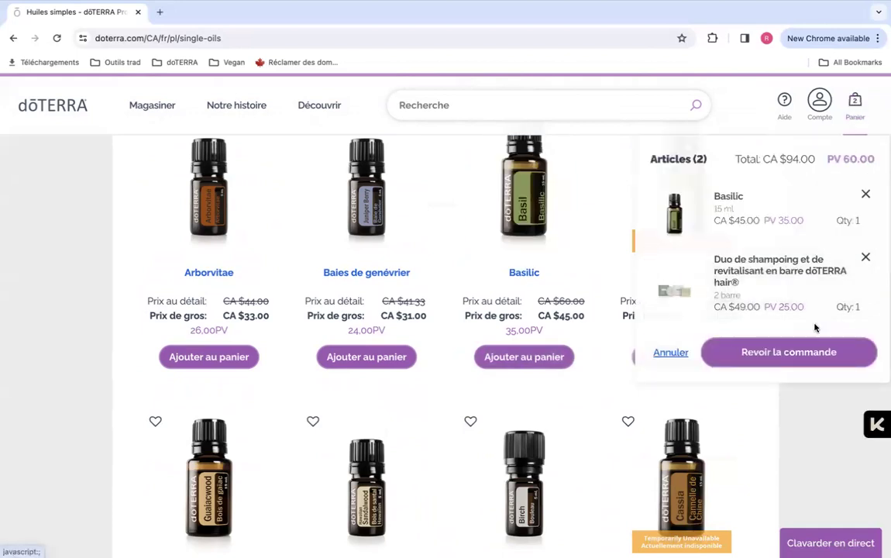
left_click(810, 352)
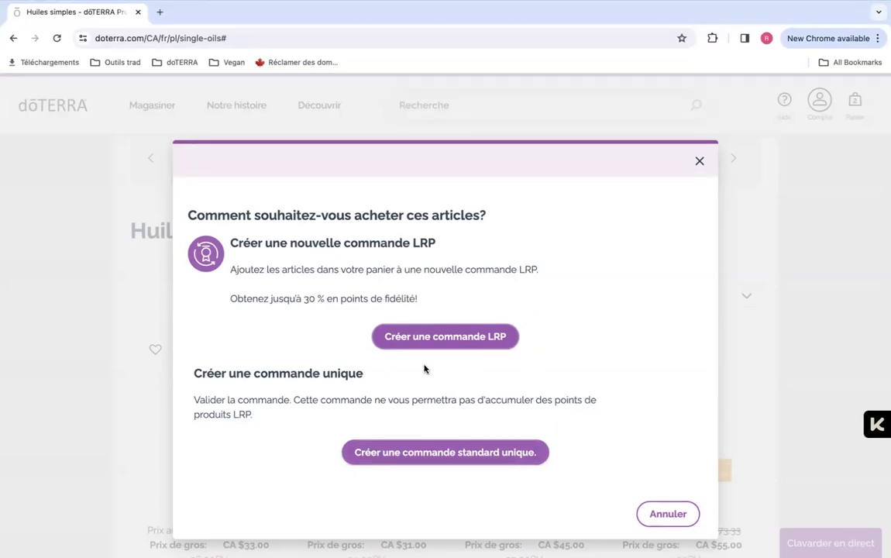
left_click(459, 344)
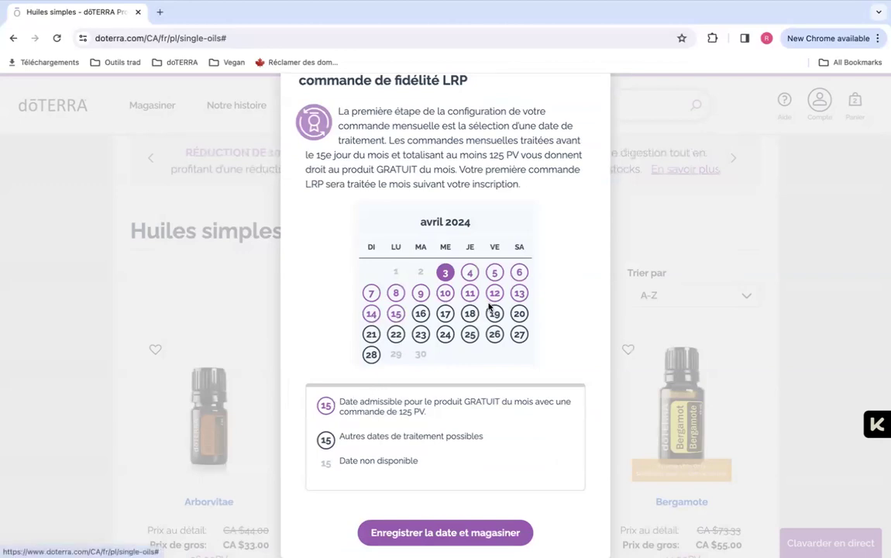
Set the LRP processing date to 14 avril 2024, save it and dismiss the coupon offer
left_click(371, 313)
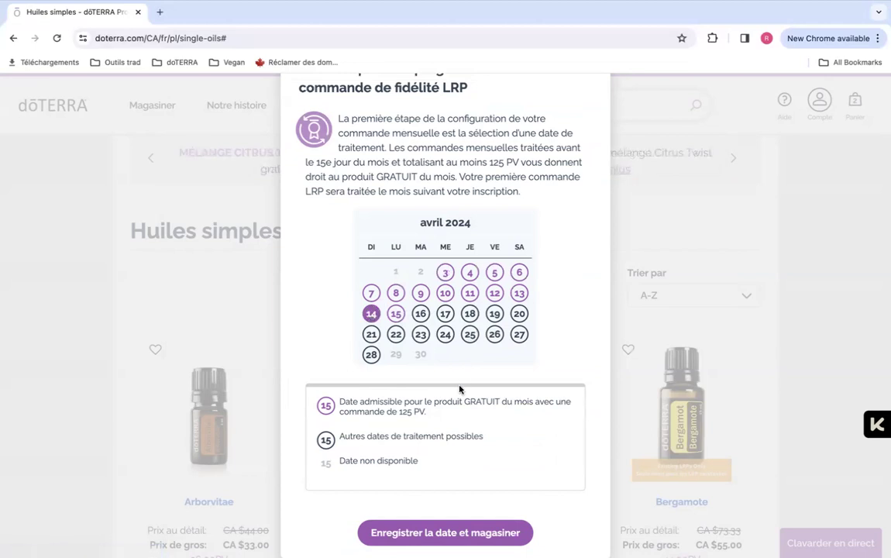
left_click(431, 534)
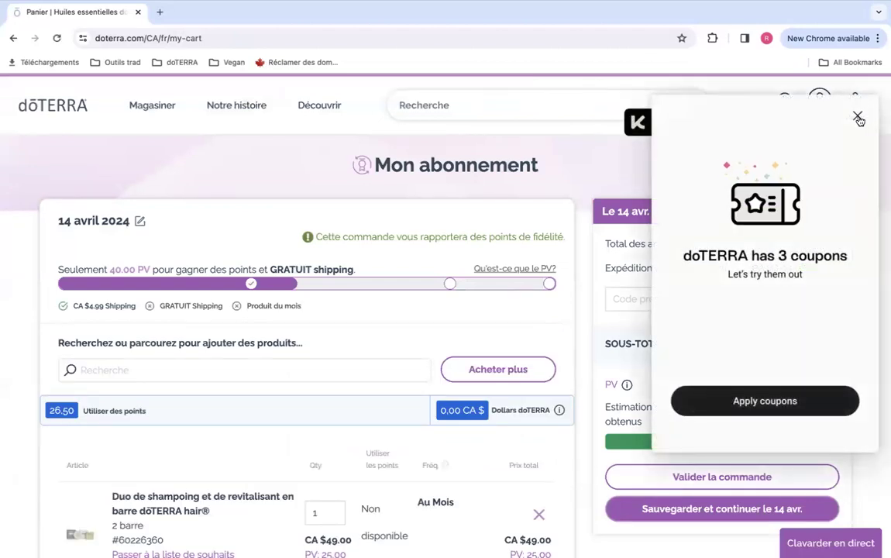
left_click(858, 116)
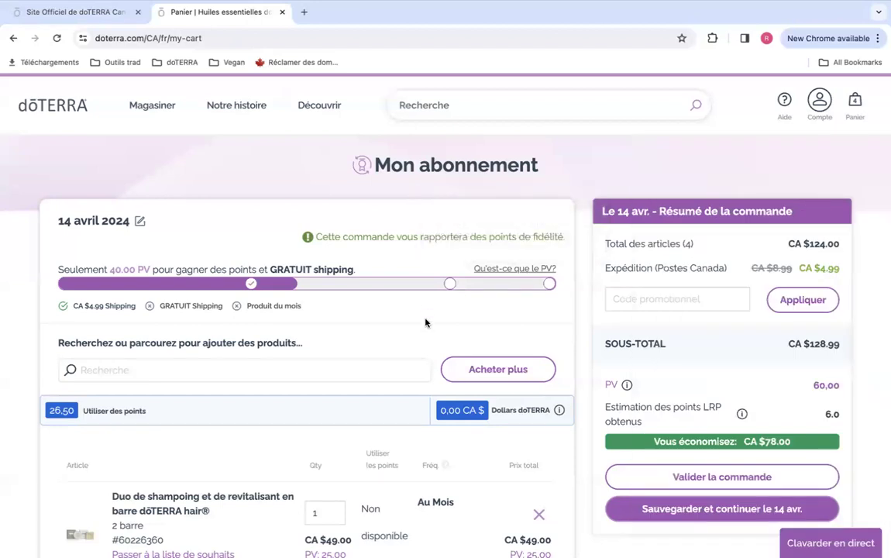
Check the subscription's PV progress and item points, and add Huile de lavande 15 ml using the product search "lava"
scroll(425, 323, "down", 1)
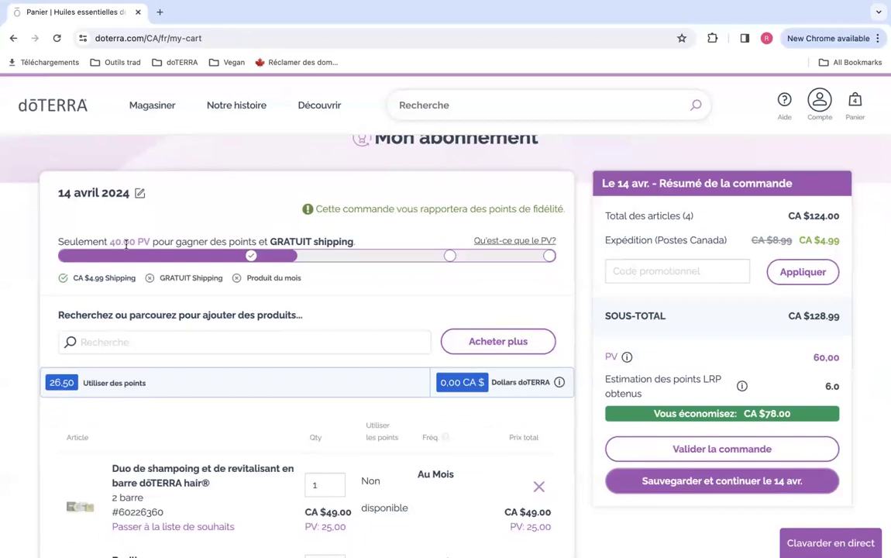
scroll(366, 358, "down", 3)
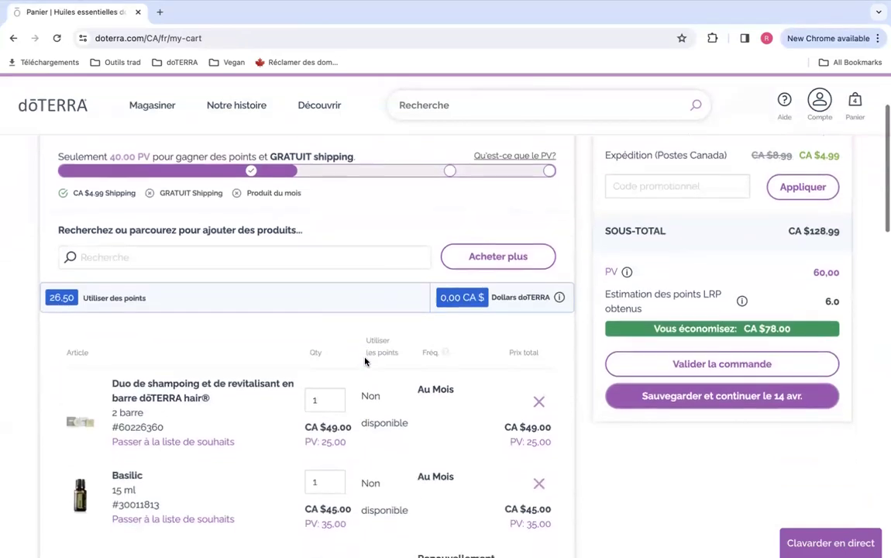
left_click_drag(529, 429, 555, 434)
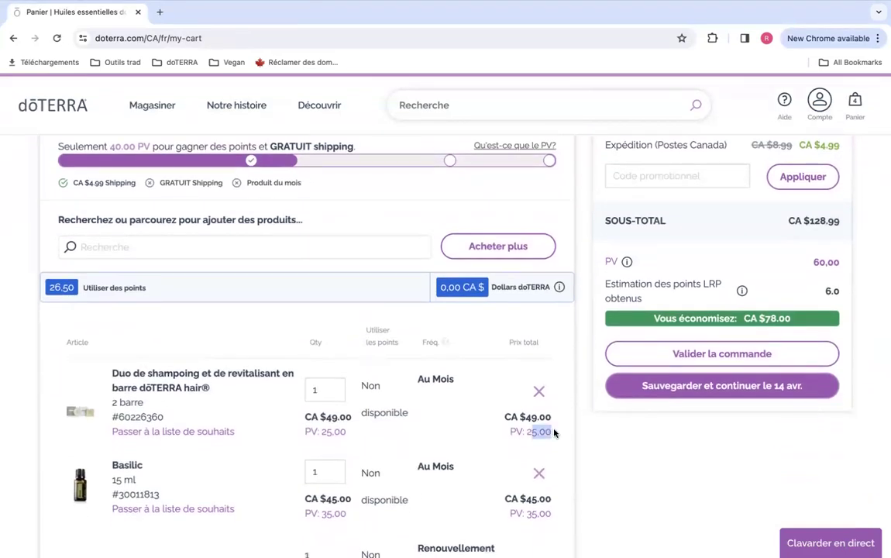
left_click(537, 420)
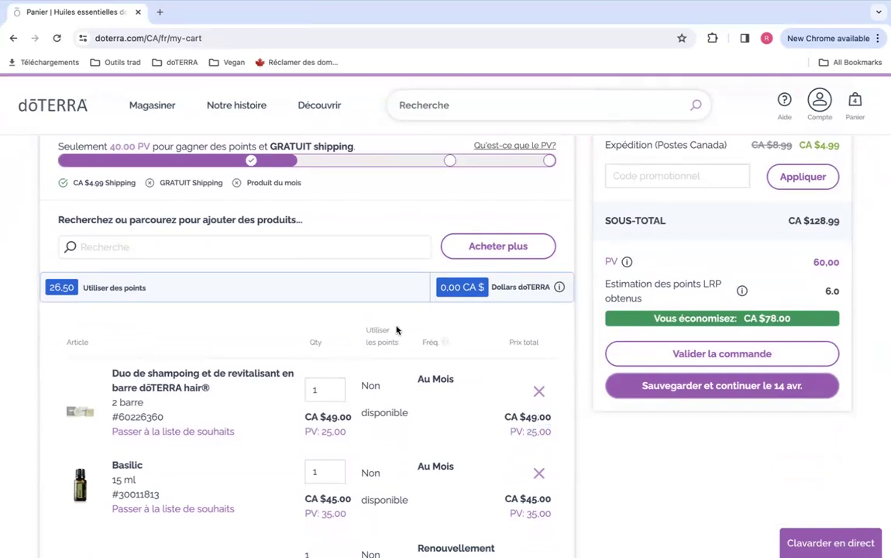
left_click(365, 244)
type("lava")
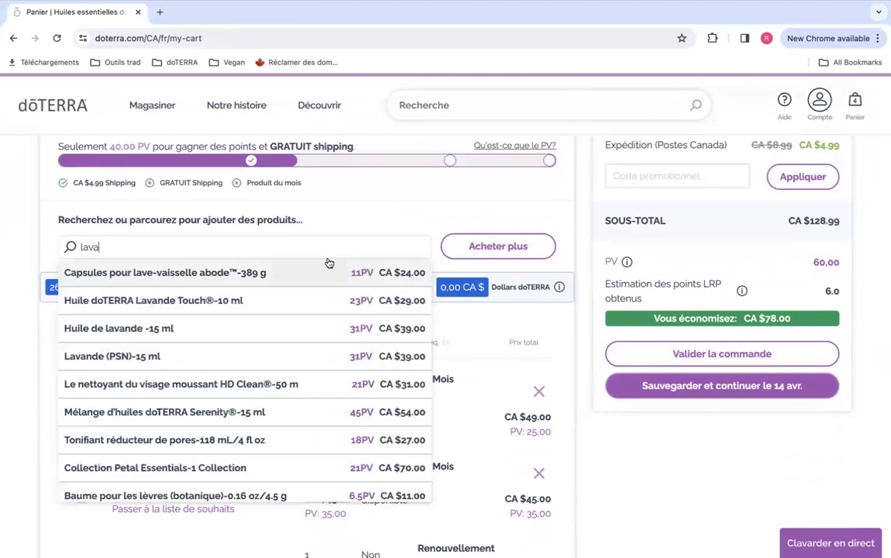
left_click(254, 331)
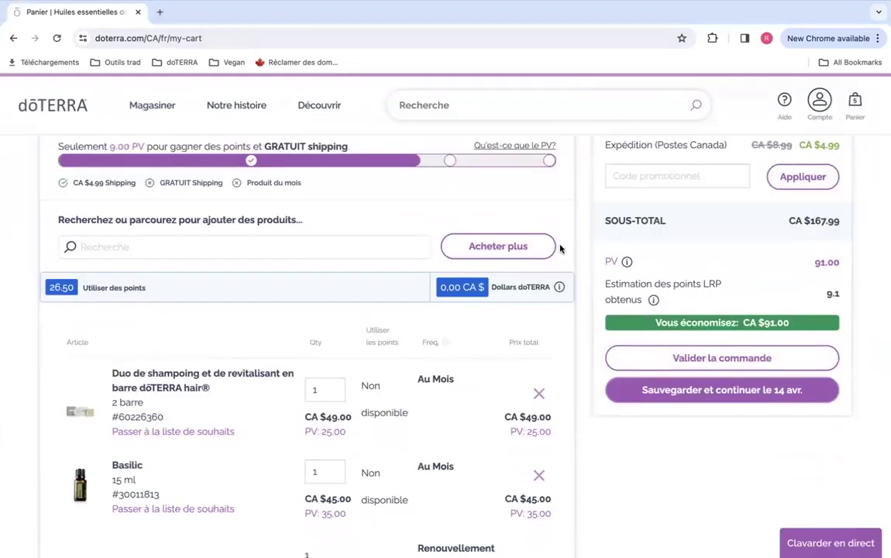
Review the order's articles and add Citron (PSN) 15 mL using the product search "citron"
scroll(354, 380, "down", 3)
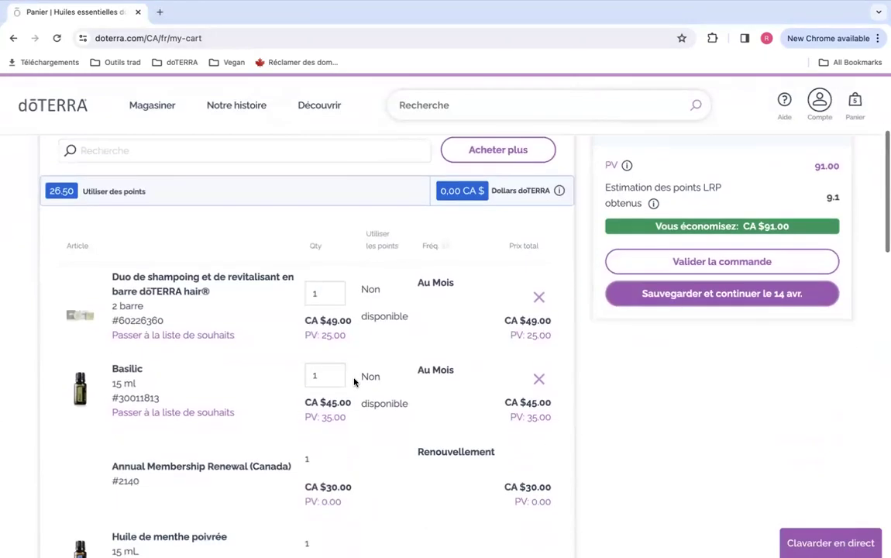
scroll(354, 382, "down", 2)
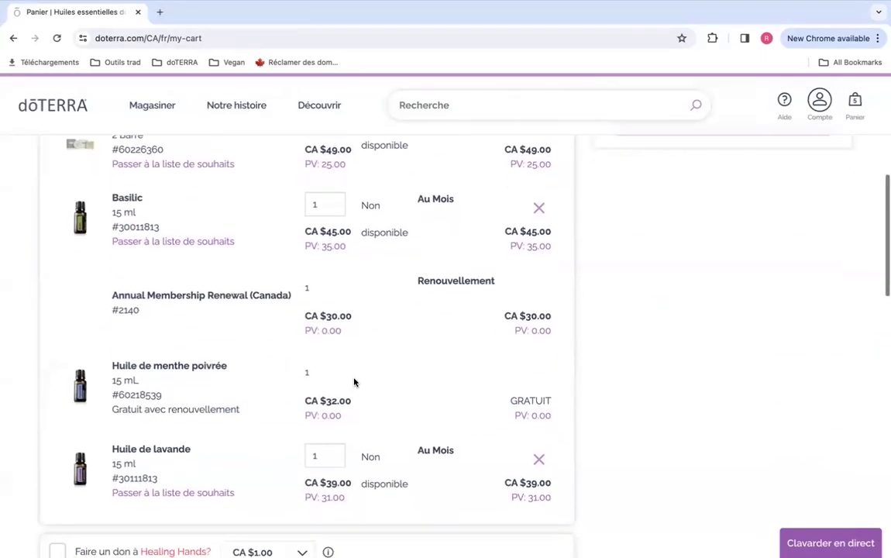
scroll(354, 381, "up", 5)
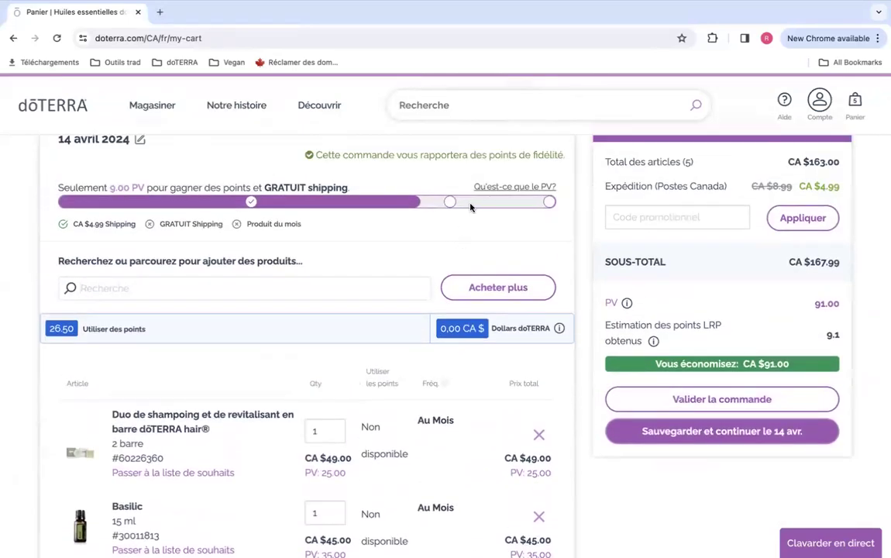
scroll(271, 144, "up", 1)
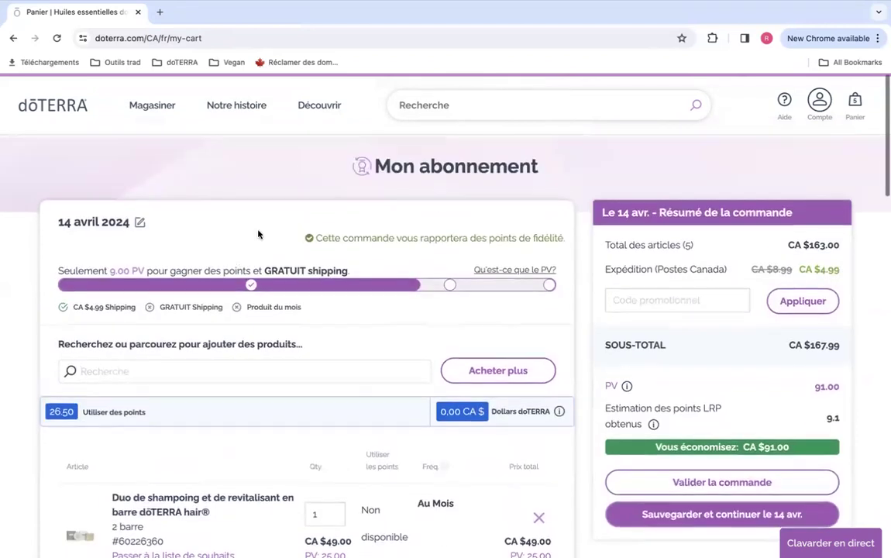
type("citron")
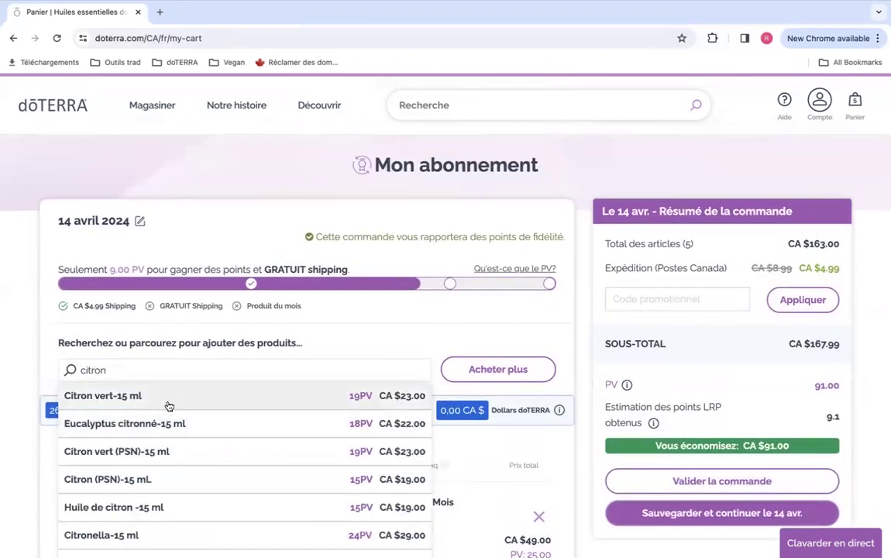
left_click(143, 477)
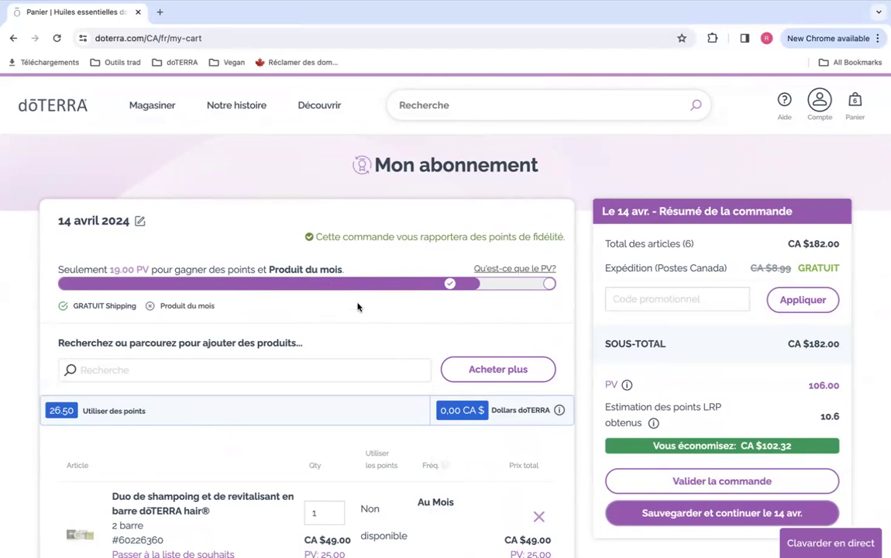
Check the Produit du mois threshold and add Mélange On Guard 15 ml using the product search "on guard"
scroll(357, 307, "down", 1)
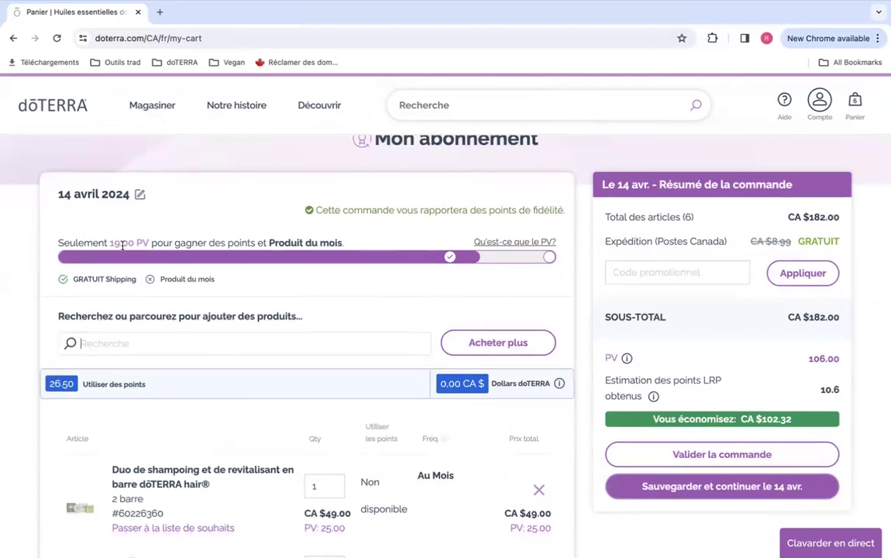
left_click_drag(268, 242, 357, 243)
left_click(356, 243)
left_click(198, 348)
type("on guard")
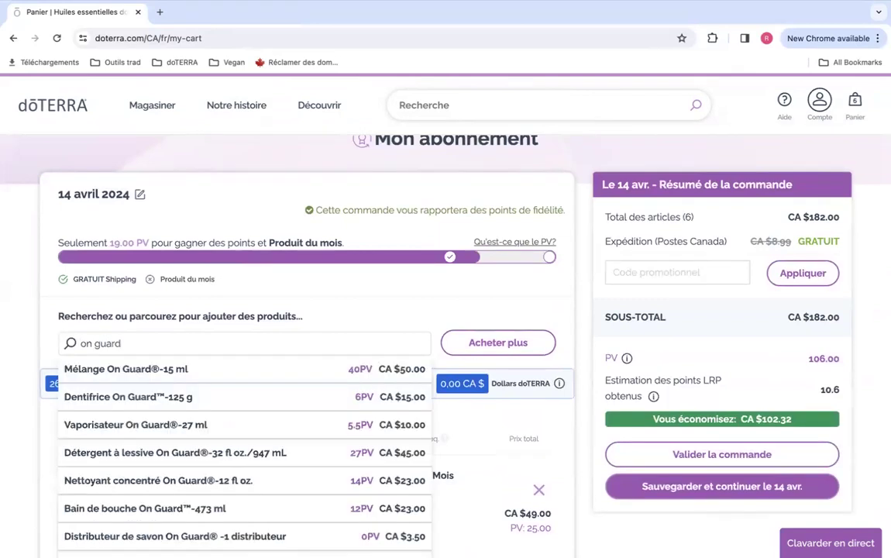
left_click(198, 376)
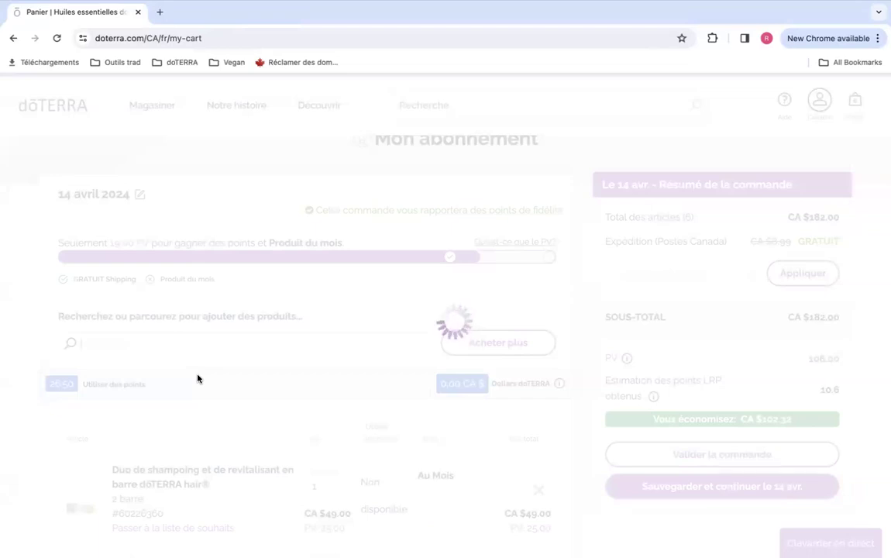
Examine the order's article list, its shipping, payment and notification sections, and the PV and estimated LRP points in the summary
scroll(333, 351, "down", 3)
scroll(333, 351, "down", 5)
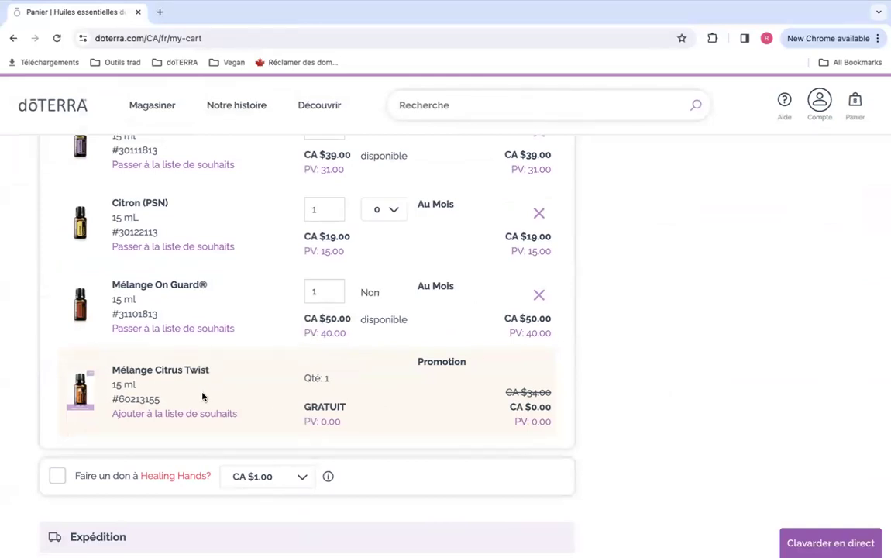
scroll(202, 397, "down", 3)
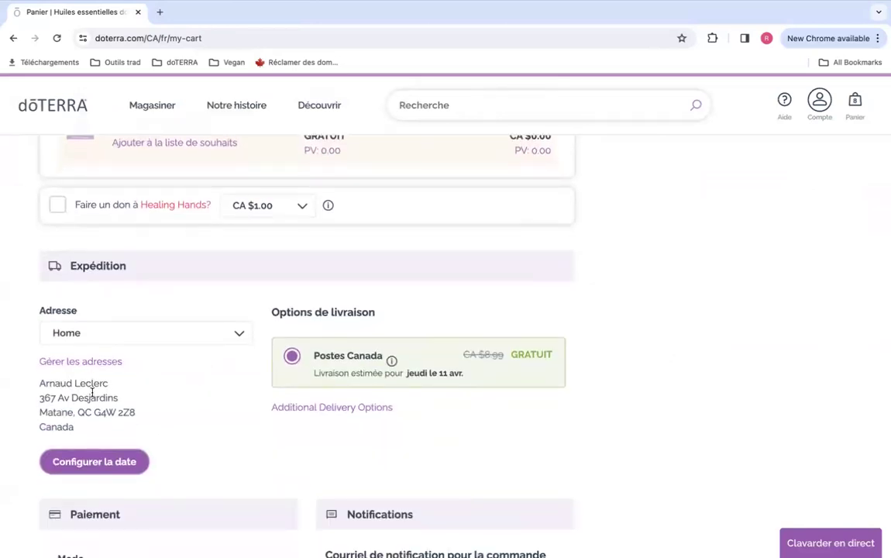
scroll(81, 403, "down", 1)
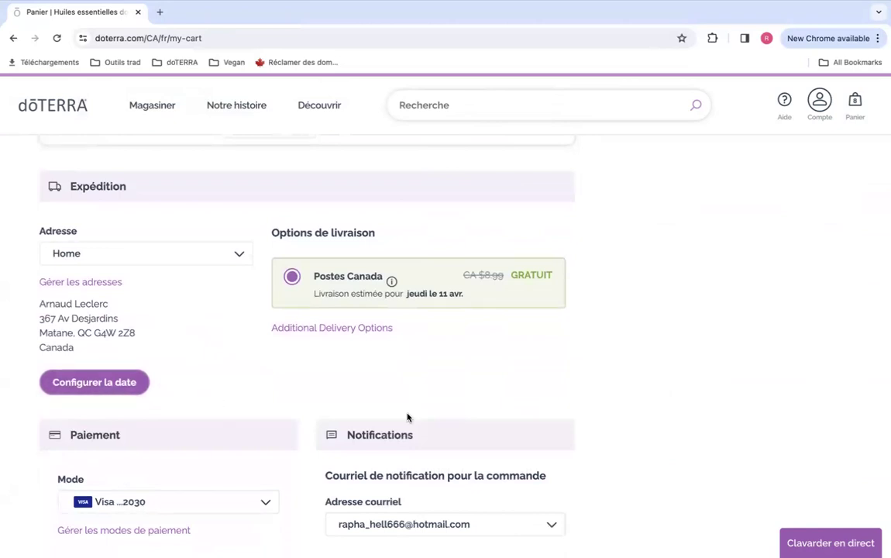
scroll(407, 417, "up", 2)
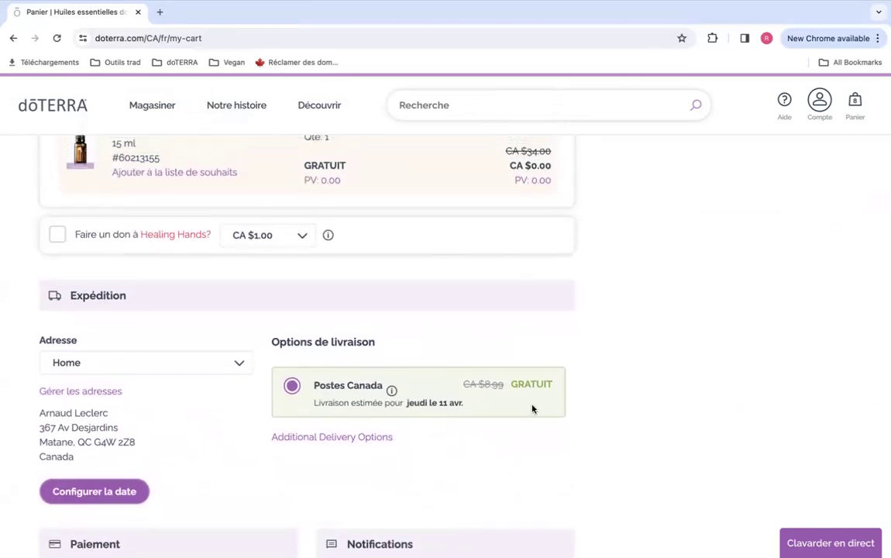
scroll(428, 386, "up", 5)
scroll(428, 386, "up", 10)
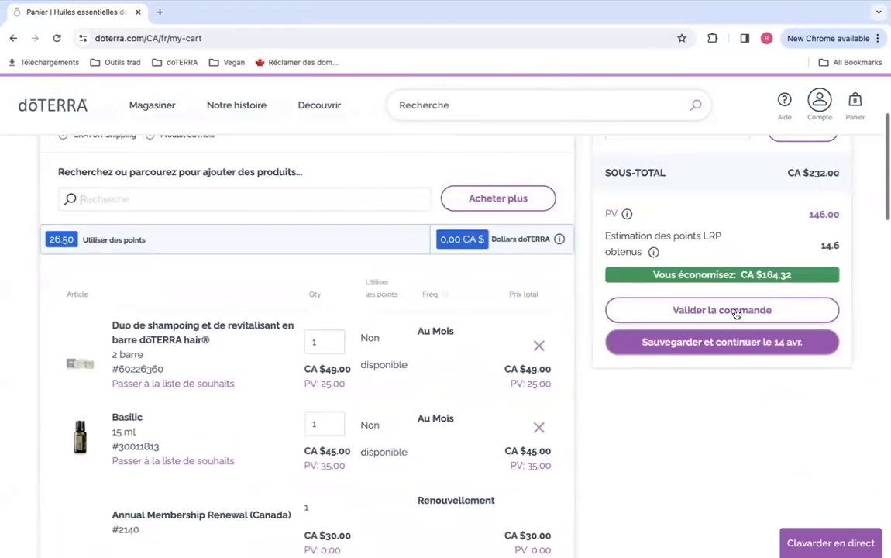
double_click(830, 245)
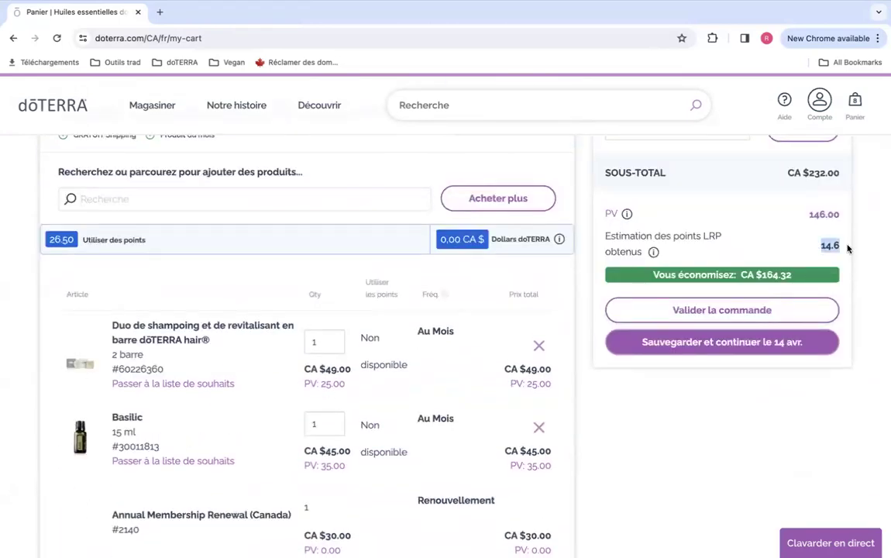
mouse_move(844, 245)
left_mouse_down()
mouse_move(819, 245)
mouse_move(846, 233)
left_mouse_up()
scroll(822, 240, "up", 1)
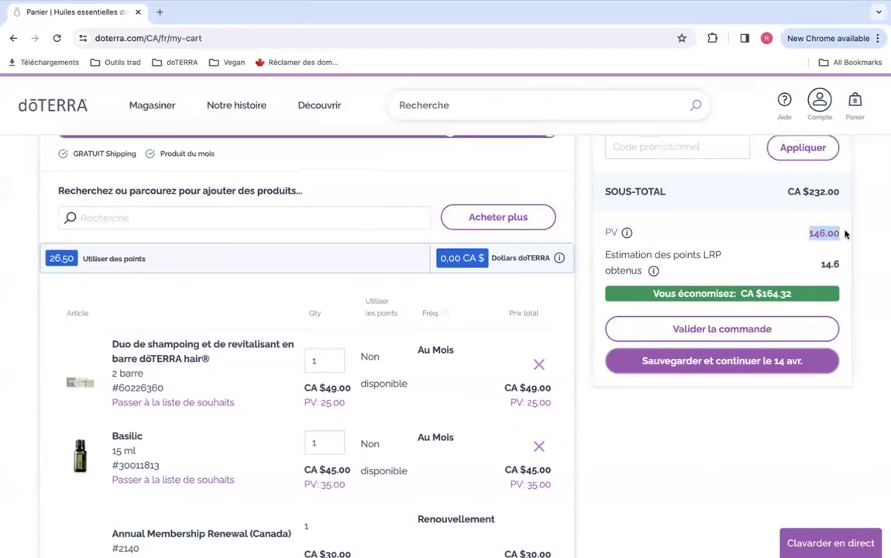
left_click_drag(819, 265, 844, 266)
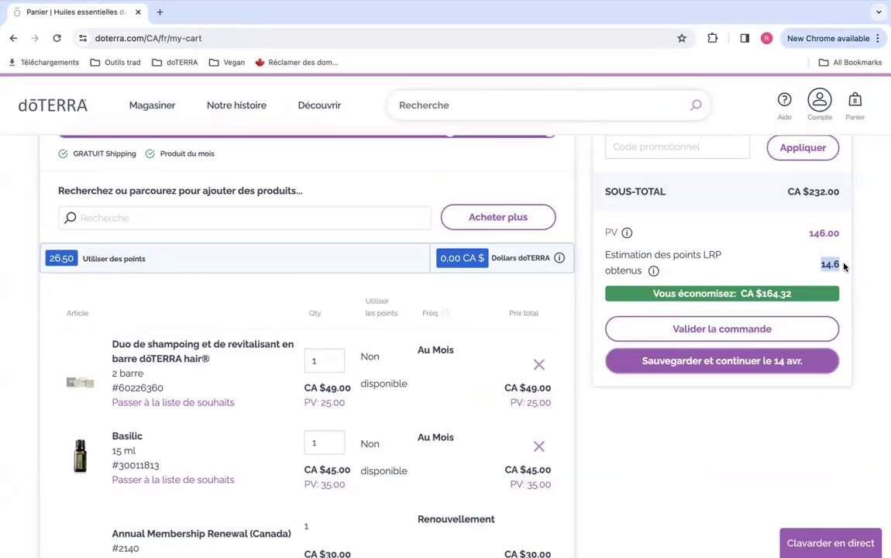
Open the live chat page, return to the cart, and check the estimated LRP points in the order summary
left_click(831, 542)
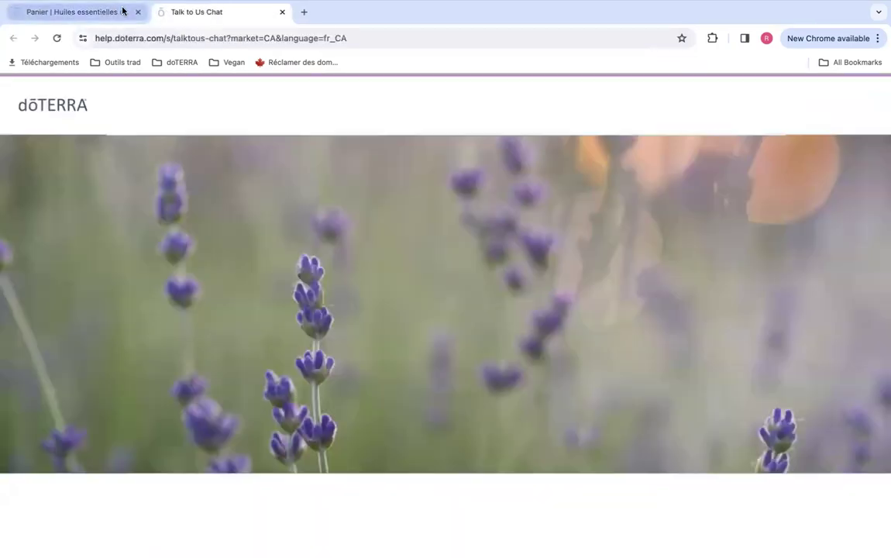
left_click(123, 11)
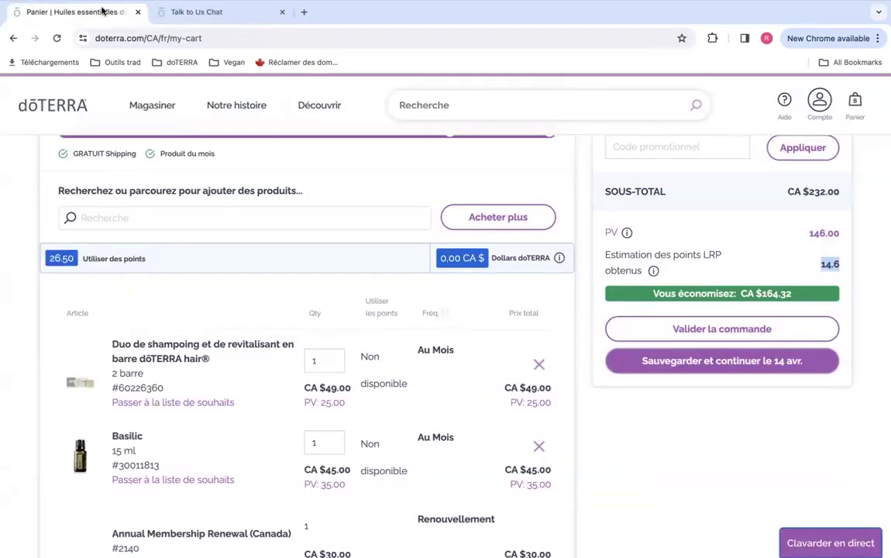
left_click_drag(818, 263, 851, 265)
left_click(843, 267)
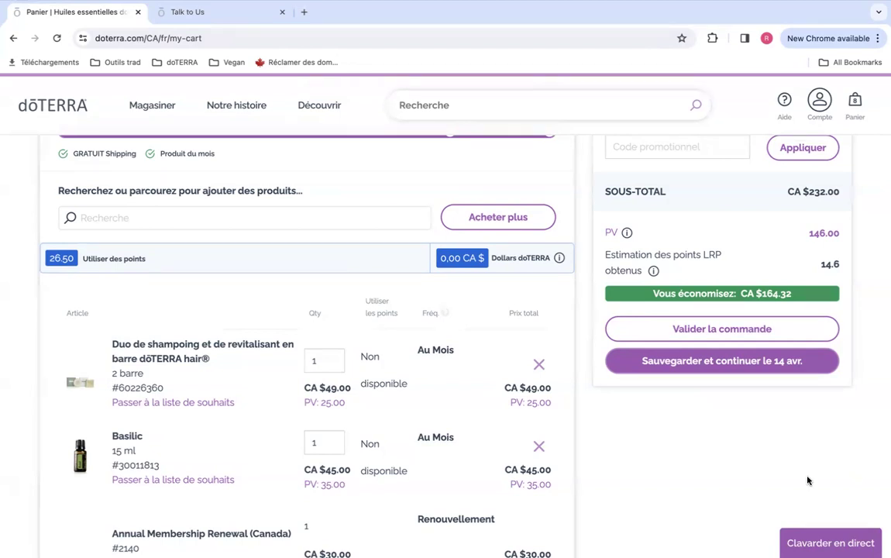
Examine the order summary's shipping, subtotal, PV and savings, and the options to process the order immediately or save it for its scheduled date
scroll(804, 420, "up", 1)
scroll(804, 420, "up", 2)
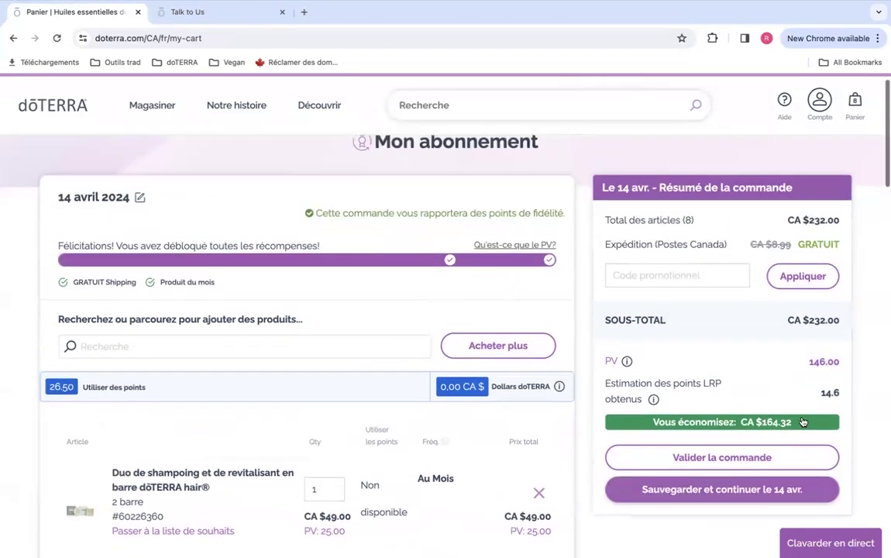
scroll(804, 420, "down", 1)
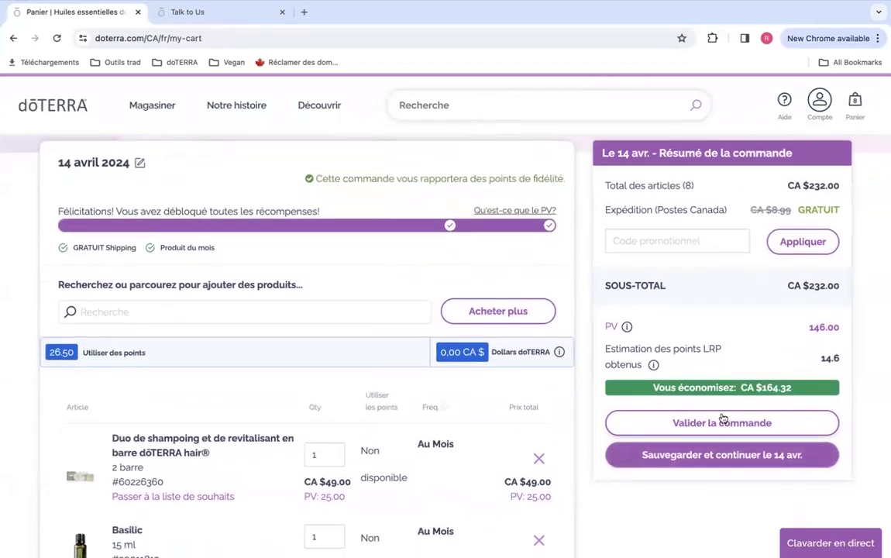
scroll(691, 465, "down", 1)
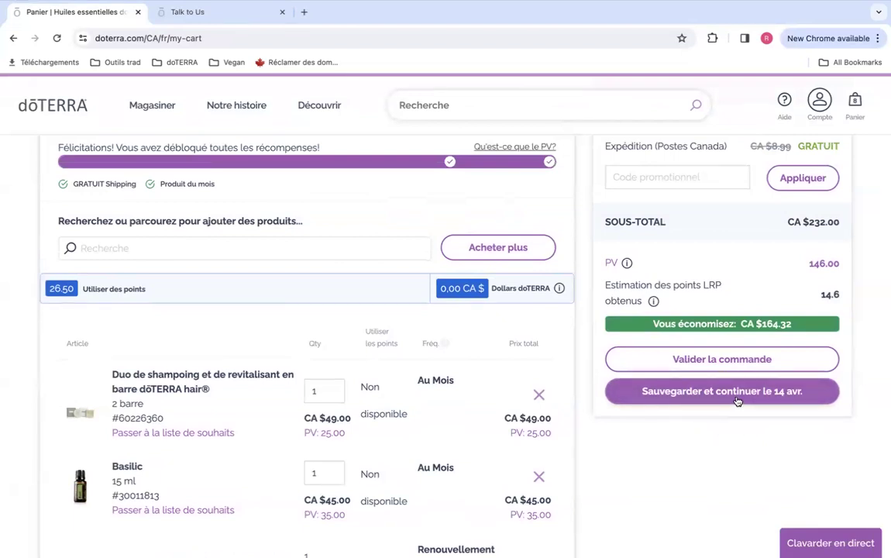
scroll(723, 429, "down", 1)
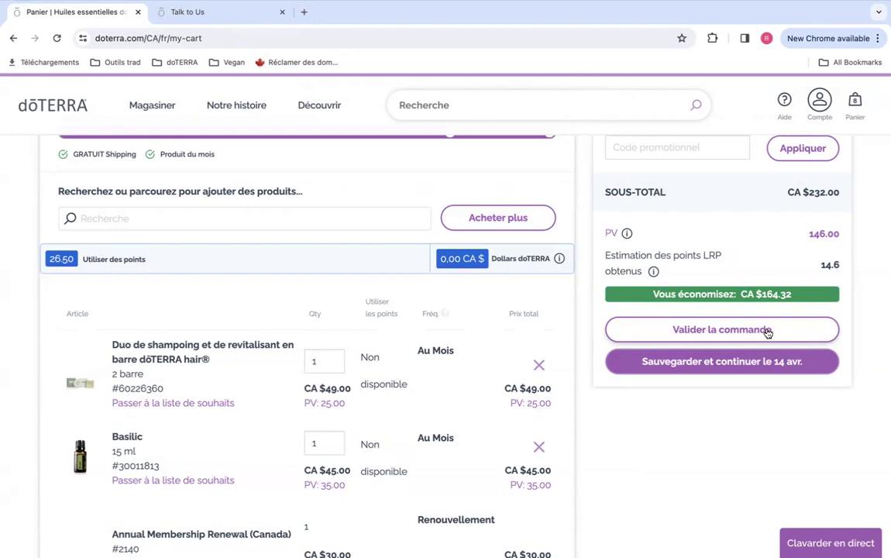
scroll(745, 423, "up", 1)
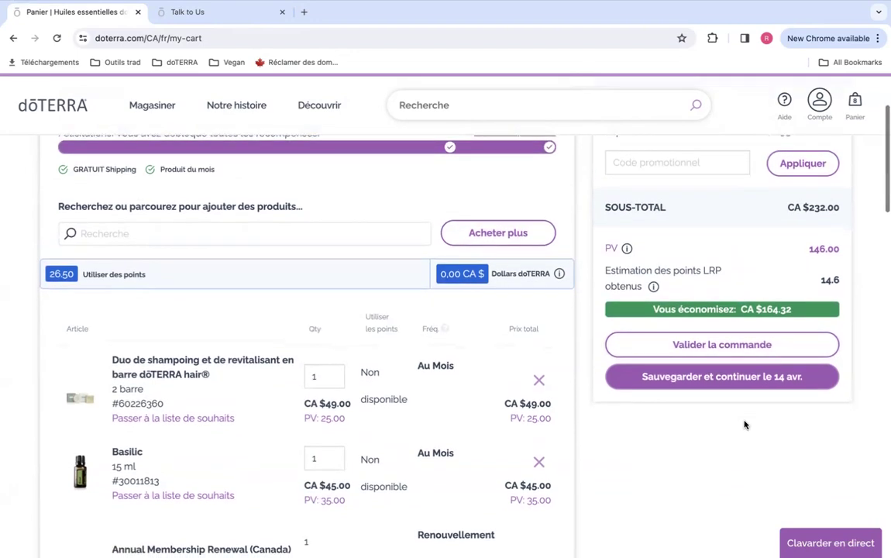